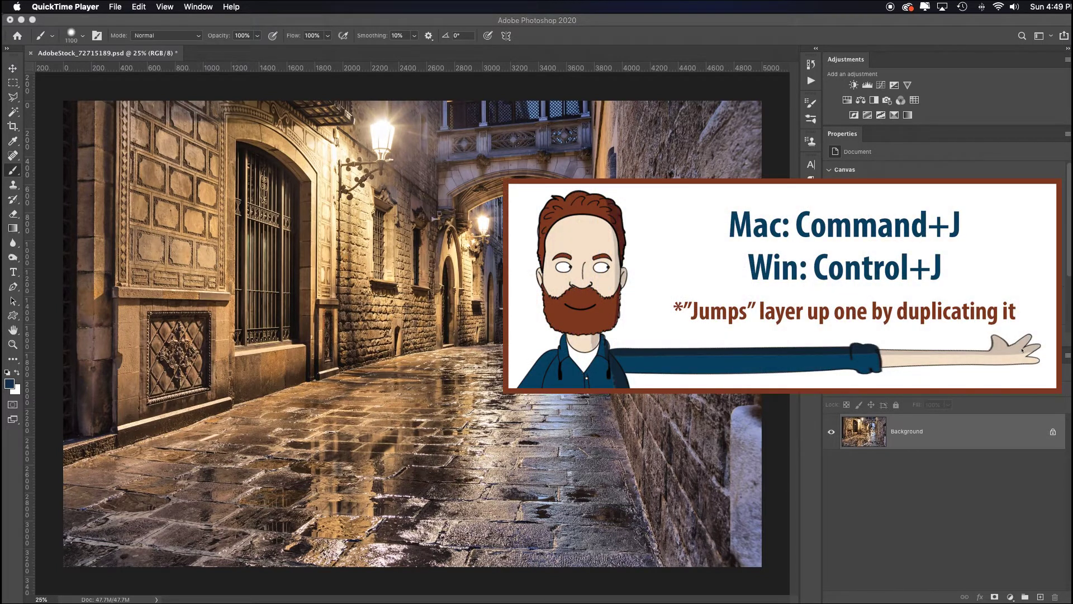
# Step: Duplicate the alley photo's Background layer into a new Layer 1
pyautogui.press('super+j')
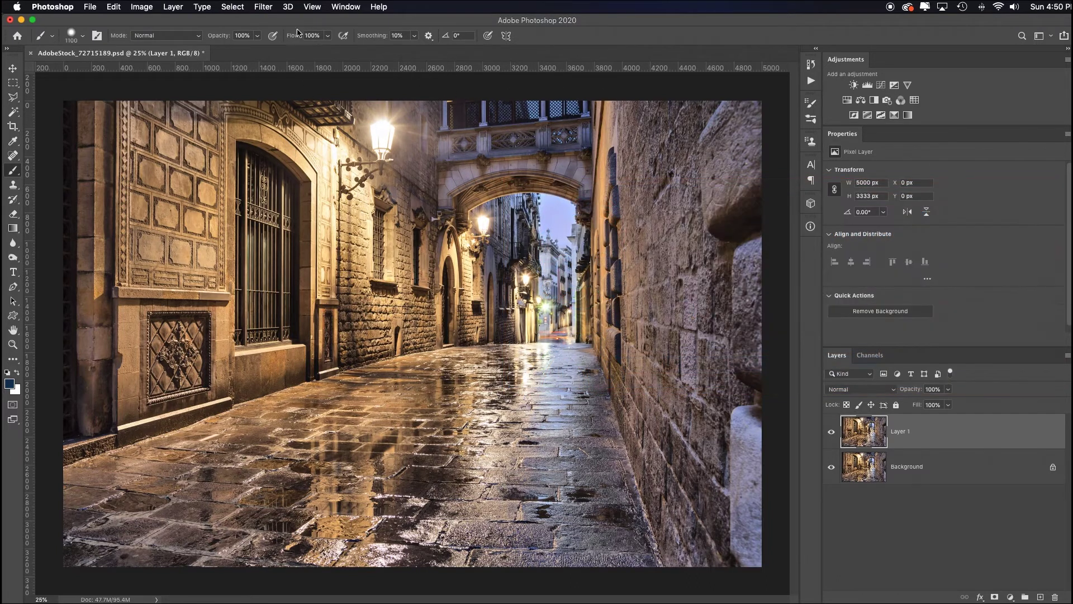
# Step: Open Layer 1 in the Camera Raw Filter and turn on the highlight clipping warning
pyautogui.click(268, 7)
pyautogui.click(343, 75)
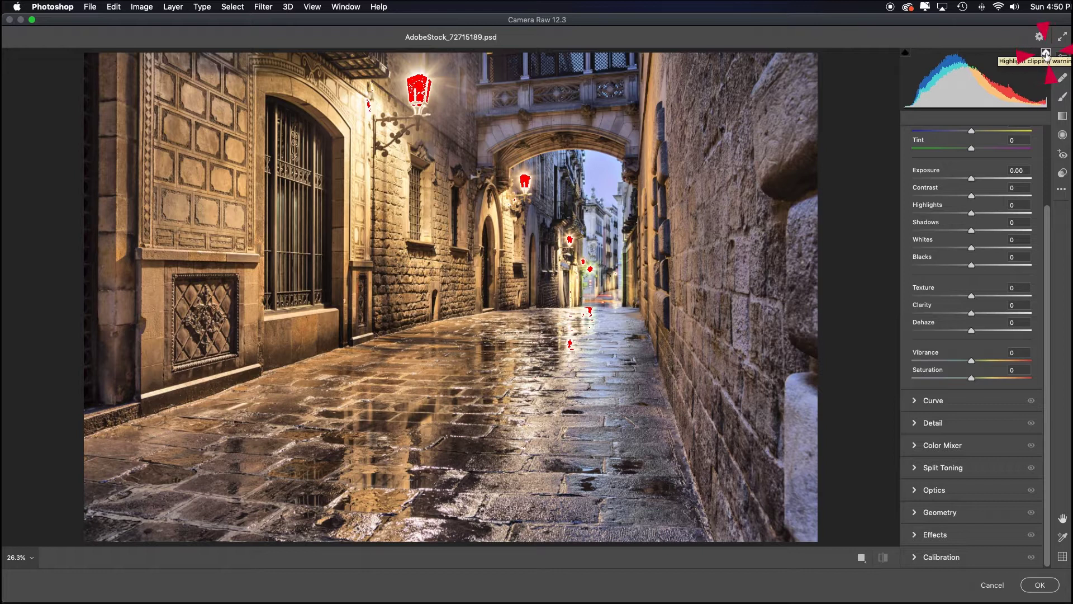
pyautogui.click(1046, 55)
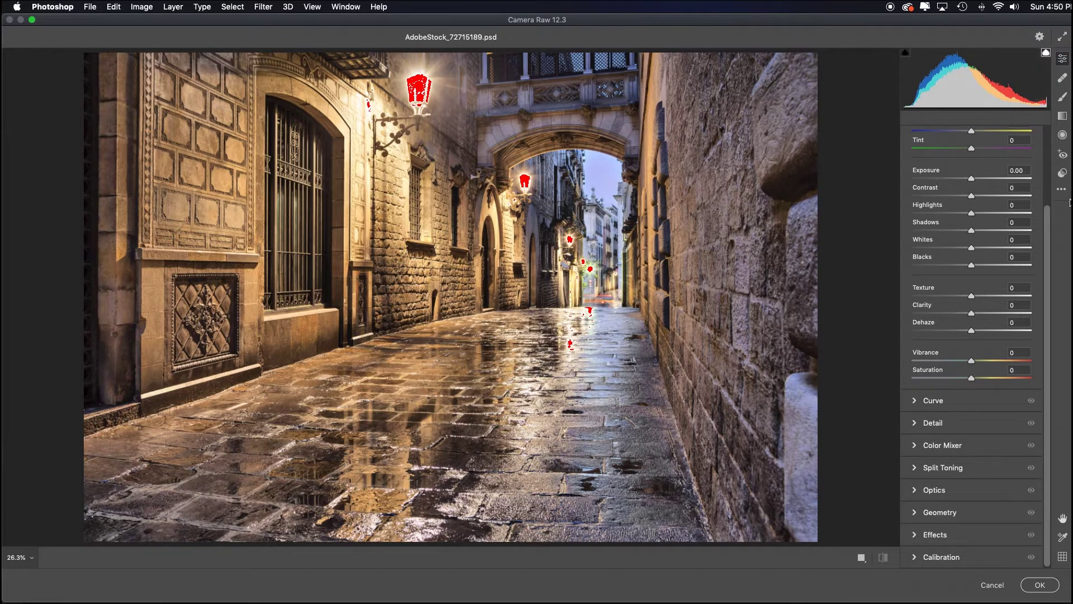
# Step: Lower Camera Raw Highlights to -30 to recover the clipped street lamps
pyautogui.moveTo(972, 209); pyautogui.dragTo(956, 212)
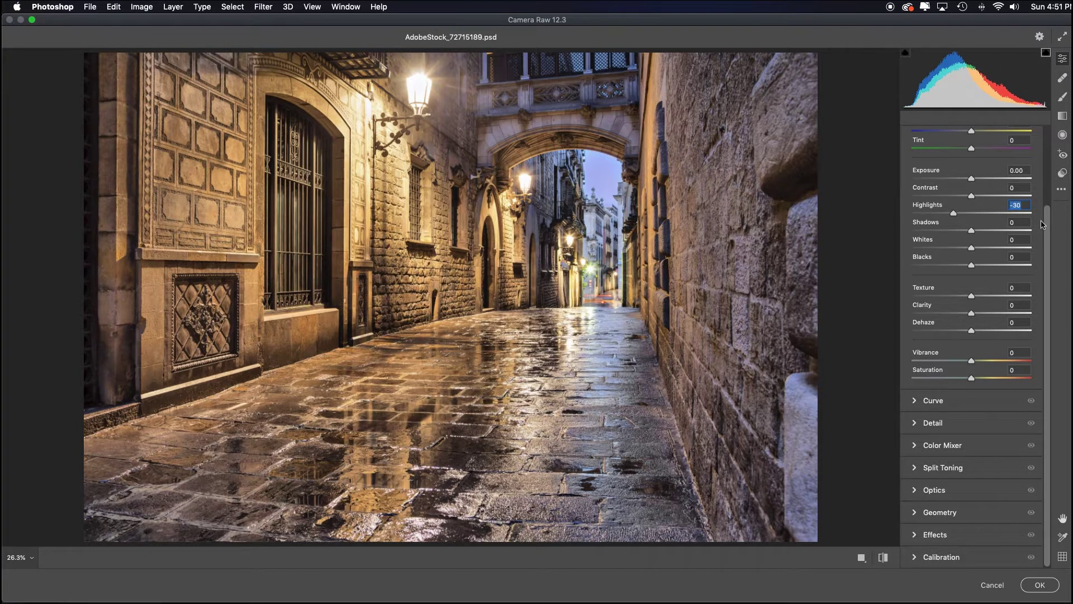
pyautogui.scroll(3, 1006, 235)
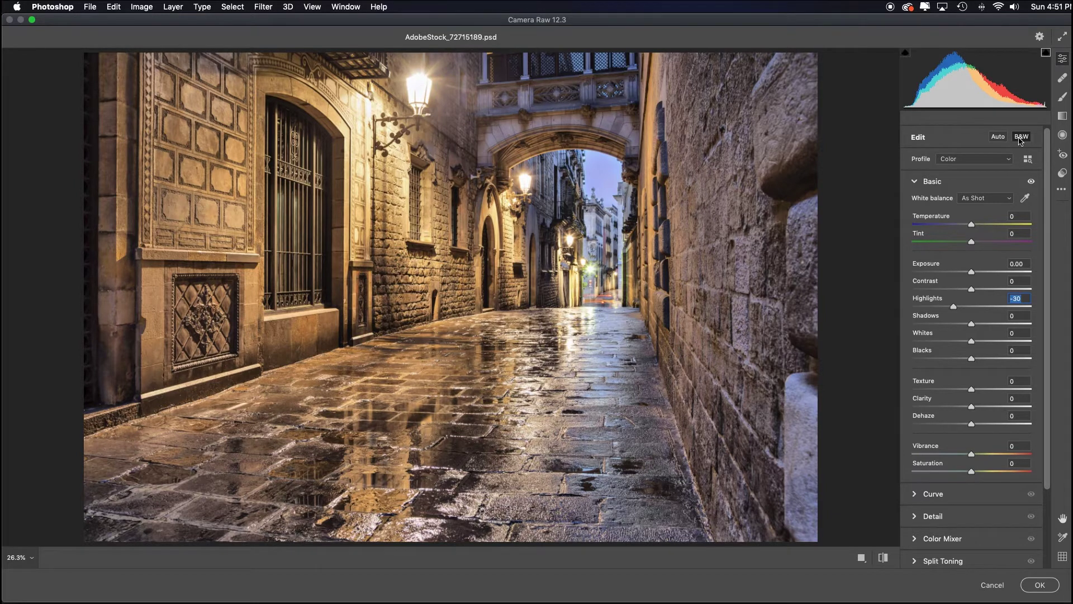
# Step: Convert the alley photo to black and white with the B&W profile
pyautogui.click(1008, 159)
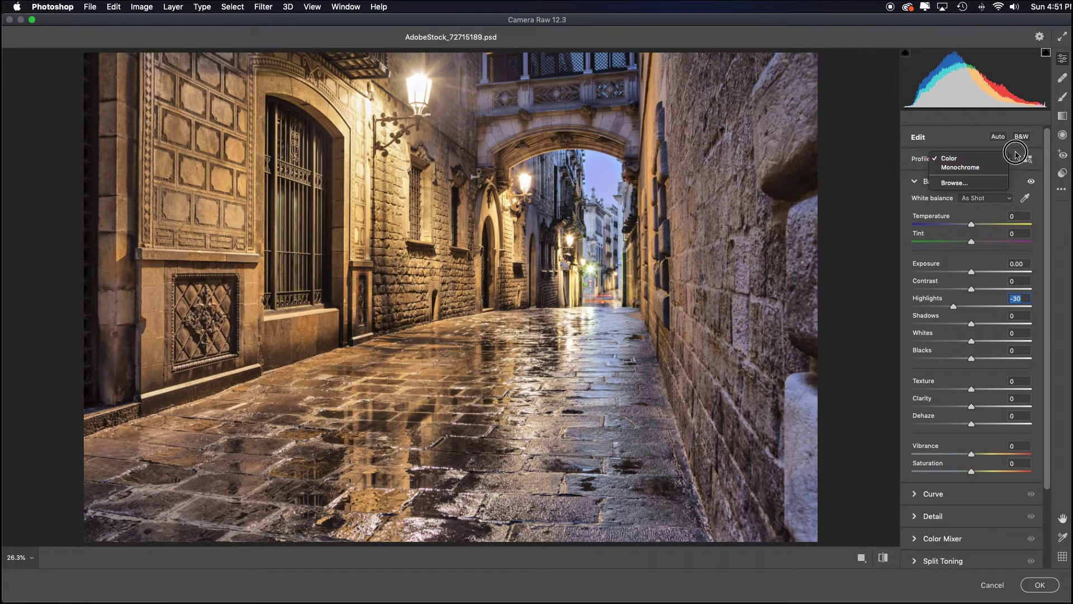
pyautogui.click(1009, 160)
pyautogui.click(1003, 160)
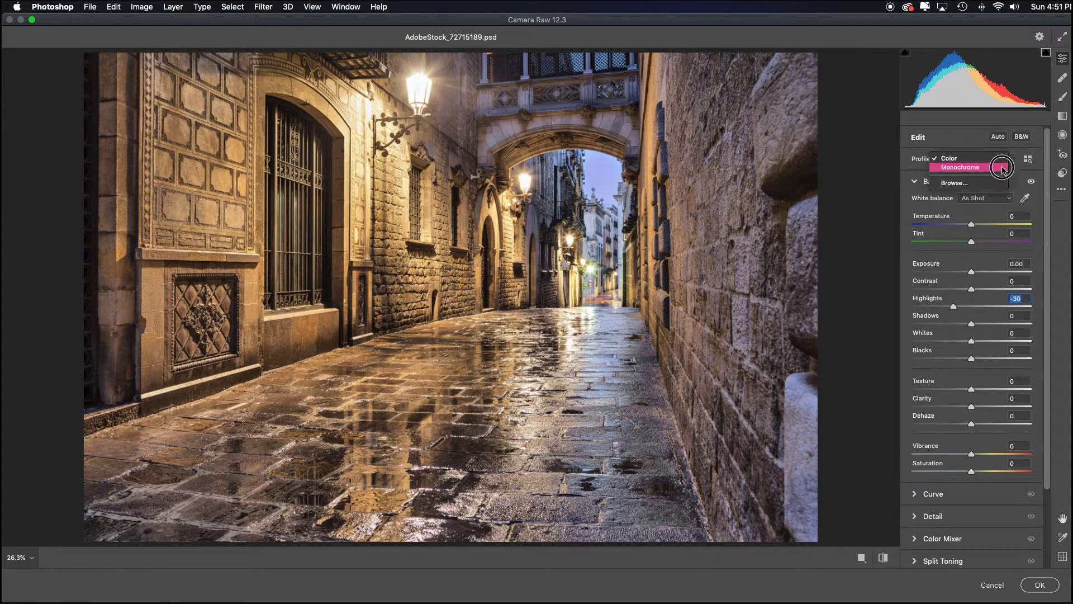
pyautogui.click(1004, 167)
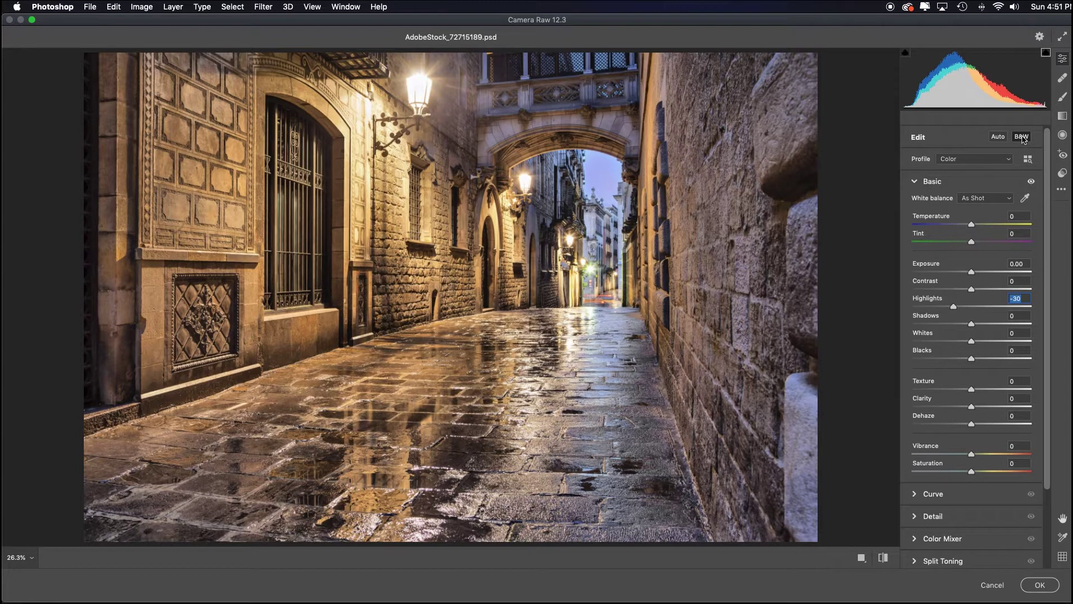
pyautogui.click(1023, 139)
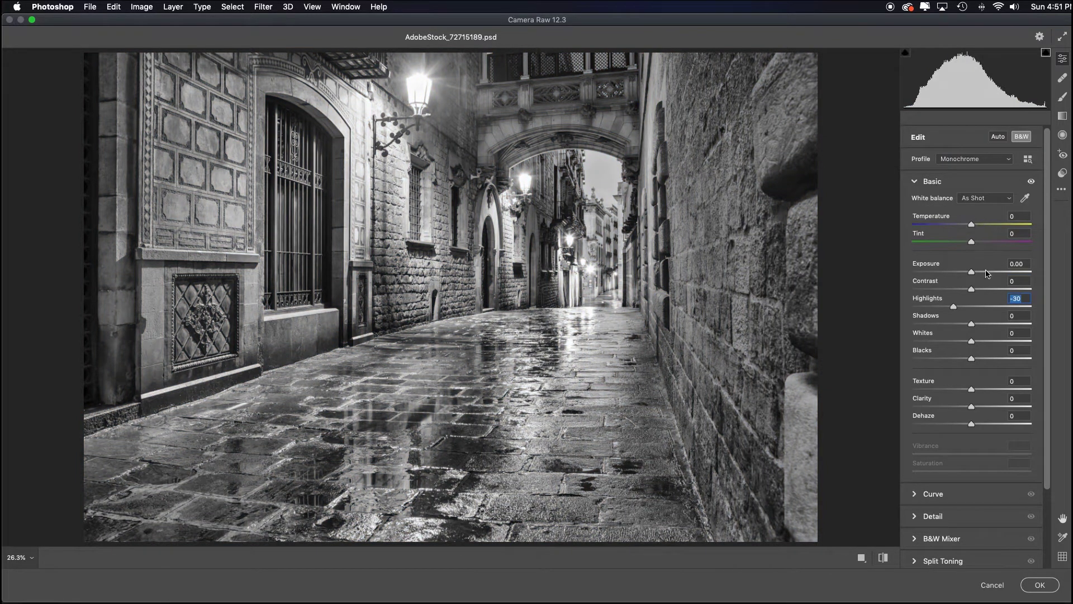
pyautogui.scroll(-4, 983, 275)
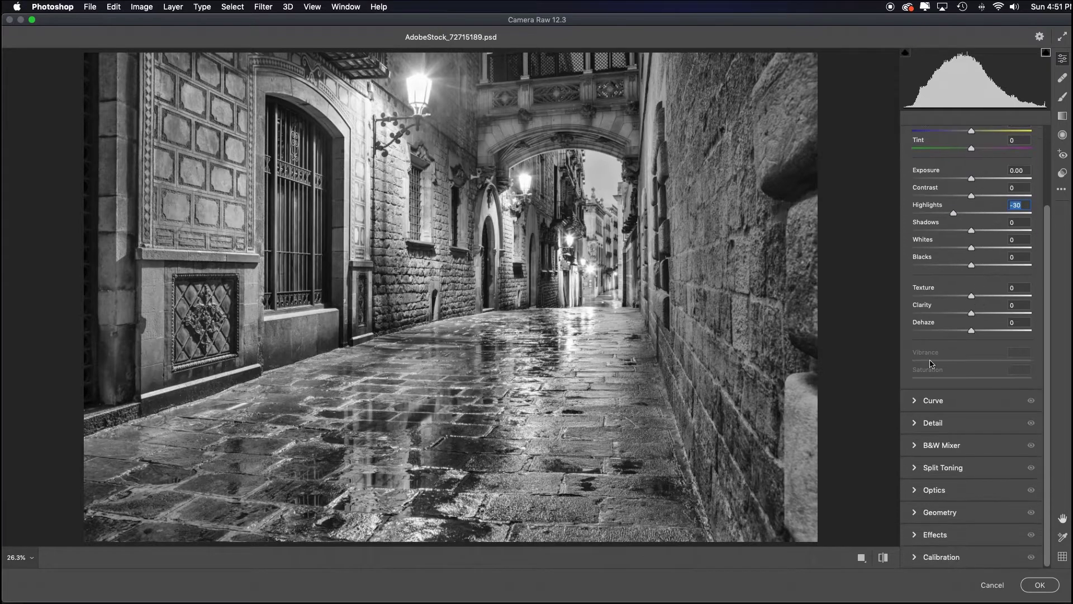
# Step: In the B&W Mixer, lighten Reds to +35 and darken Aquas and Blues
pyautogui.click(915, 445)
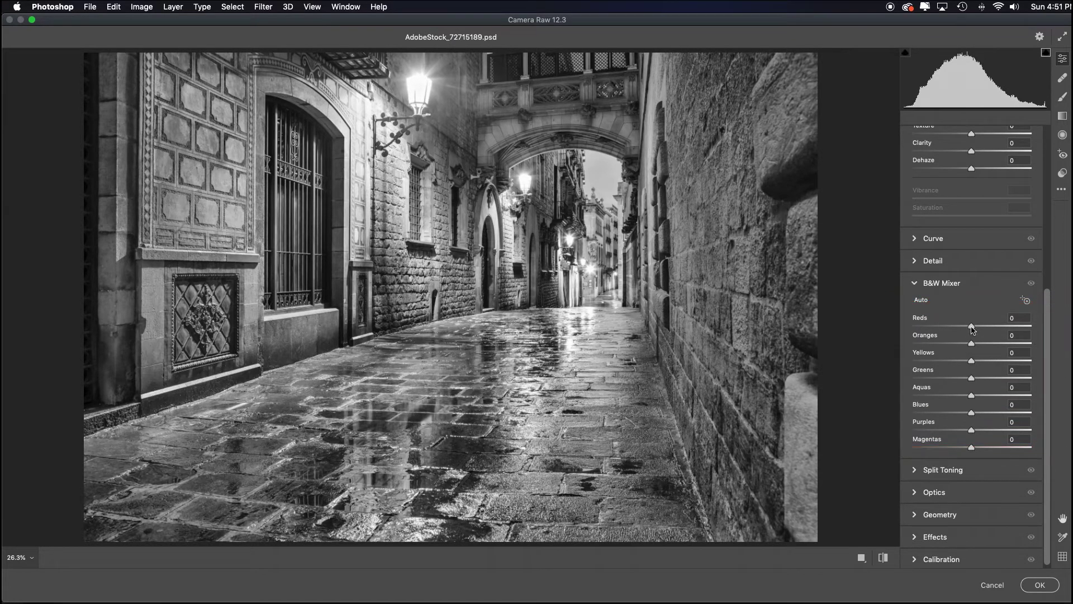
pyautogui.moveTo(971, 325); pyautogui.dragTo(1030, 326)
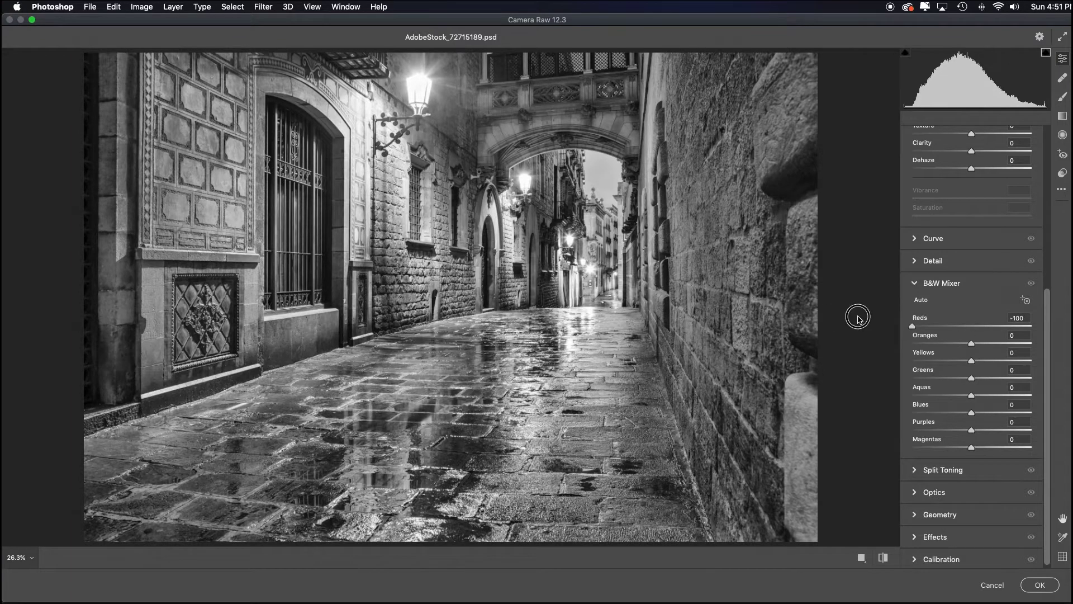
pyautogui.moveTo(1031, 326)
pyautogui.mouseDown()
pyautogui.moveTo(995, 325)
pyautogui.moveTo(1017, 325)
pyautogui.moveTo(986, 343)
pyautogui.moveTo(1012, 344)
pyautogui.moveTo(979, 359)
pyautogui.moveTo(1009, 378)
pyautogui.moveTo(912, 394)
pyautogui.mouseUp()
pyautogui.moveTo(971, 413)
pyautogui.mouseDown()
pyautogui.moveTo(919, 413)
pyautogui.moveTo(963, 430)
pyautogui.mouseUp()
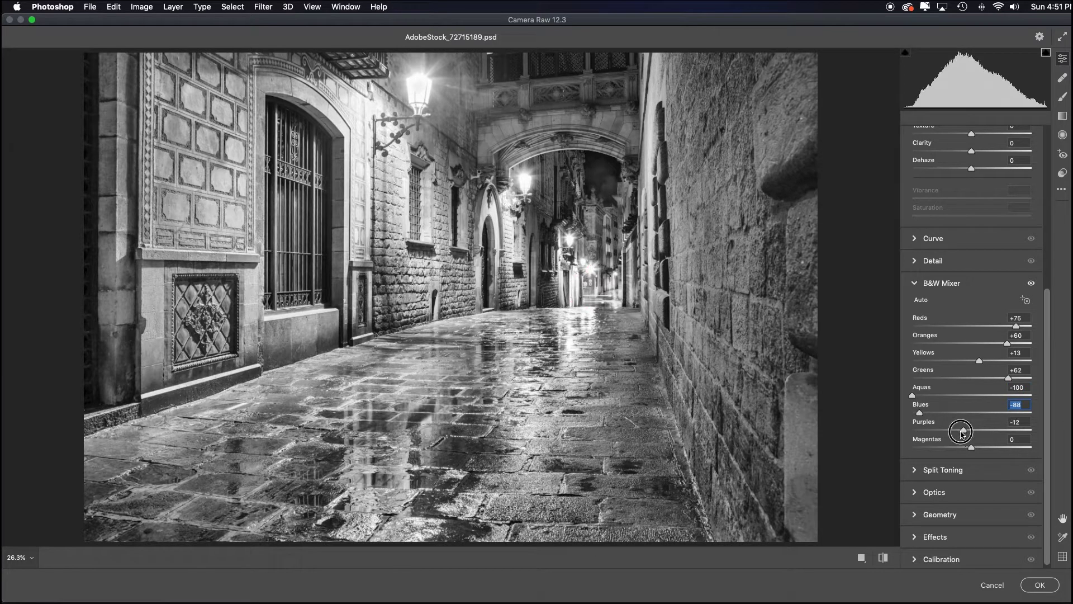
pyautogui.scroll(5, 914, 284)
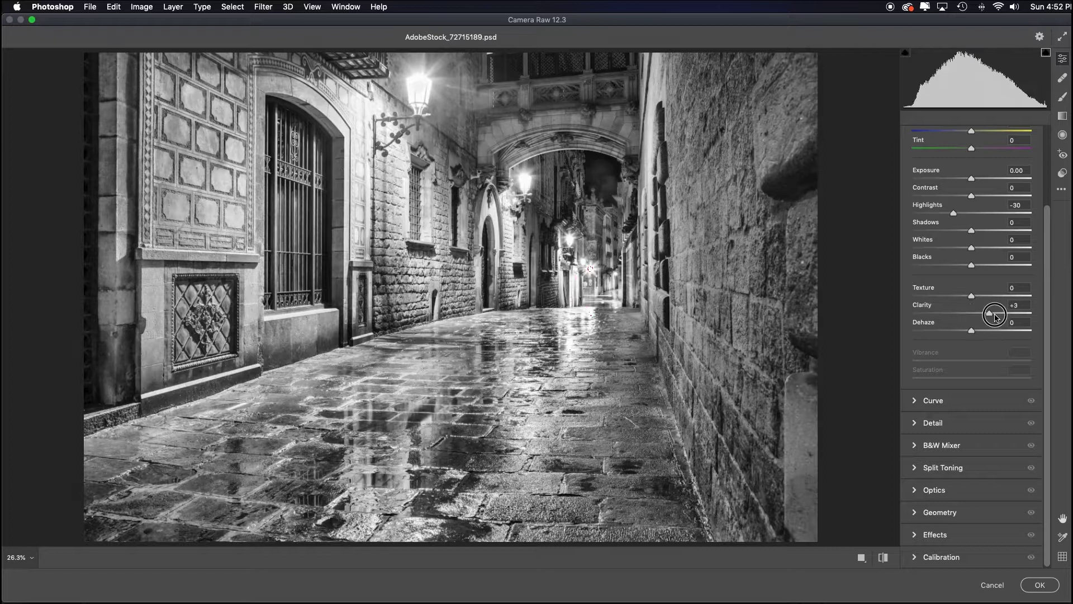
# Step: Set Clarity to +74 and Dehaze to +96, and lower Highlights to -75
pyautogui.moveTo(971, 313)
pyautogui.mouseDown()
pyautogui.moveTo(1015, 313)
pyautogui.moveTo(1029, 330)
pyautogui.mouseUp()
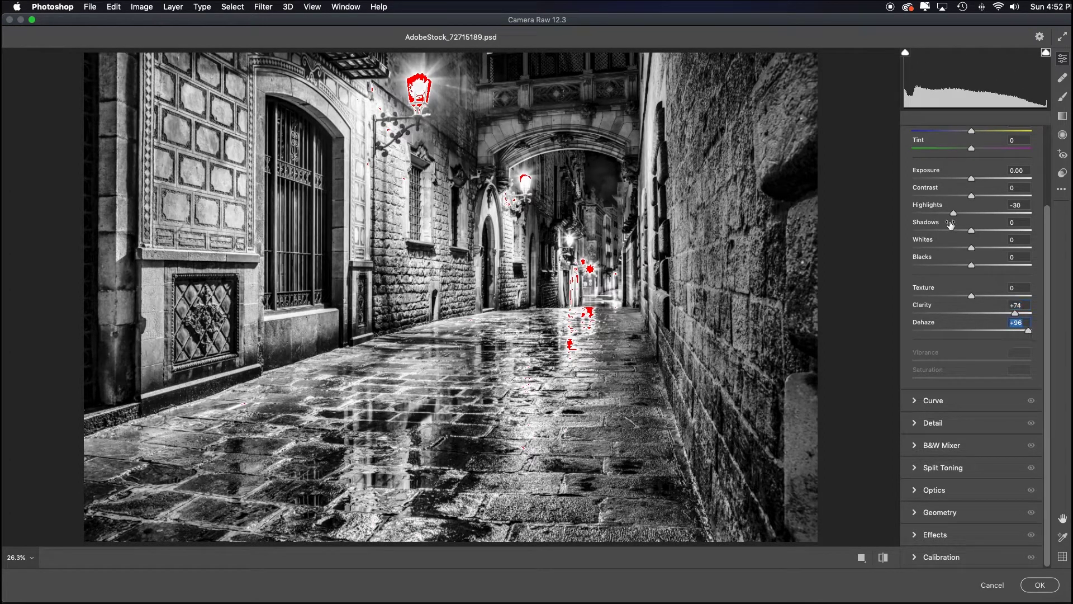
pyautogui.moveTo(953, 214); pyautogui.dragTo(925, 212)
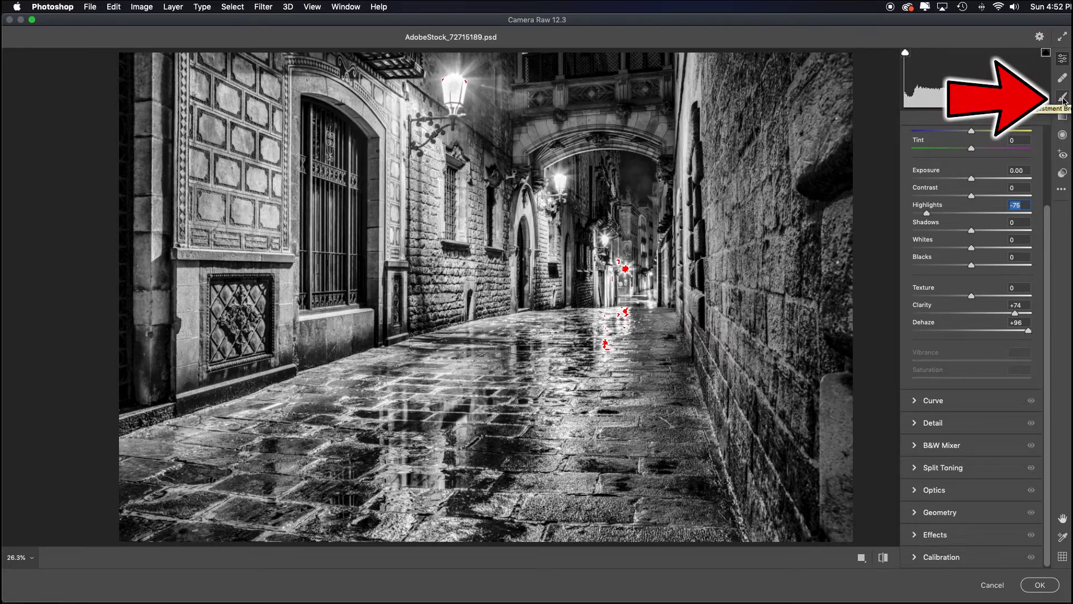
# Step: Brush the right wall with Exposure +0.50, Texture +36, Clarity +42 and Contrast -9
pyautogui.click(1063, 101)
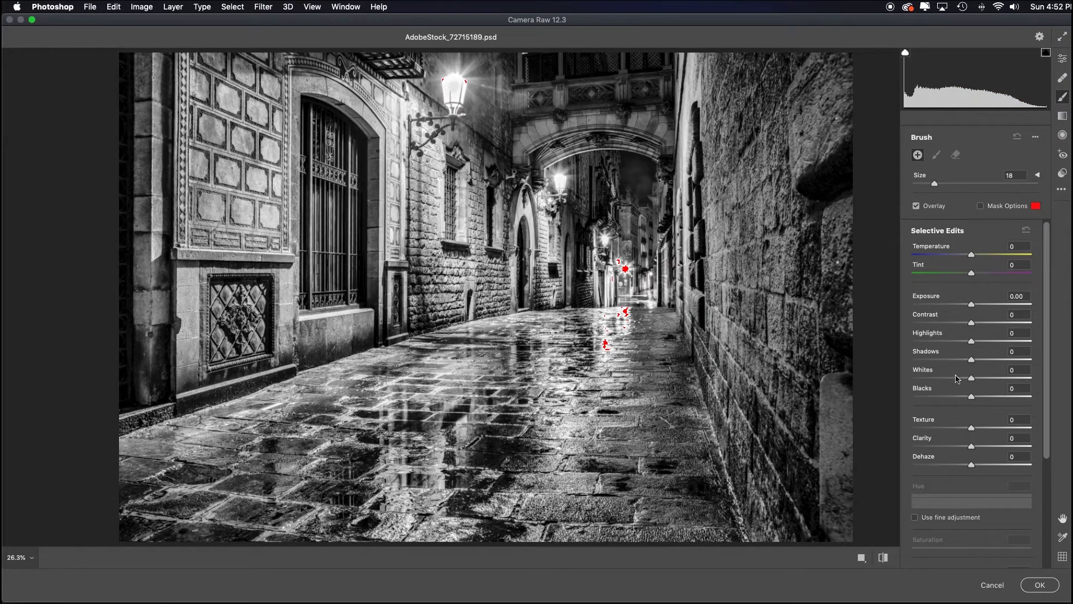
pyautogui.moveTo(972, 304); pyautogui.dragTo(999, 323)
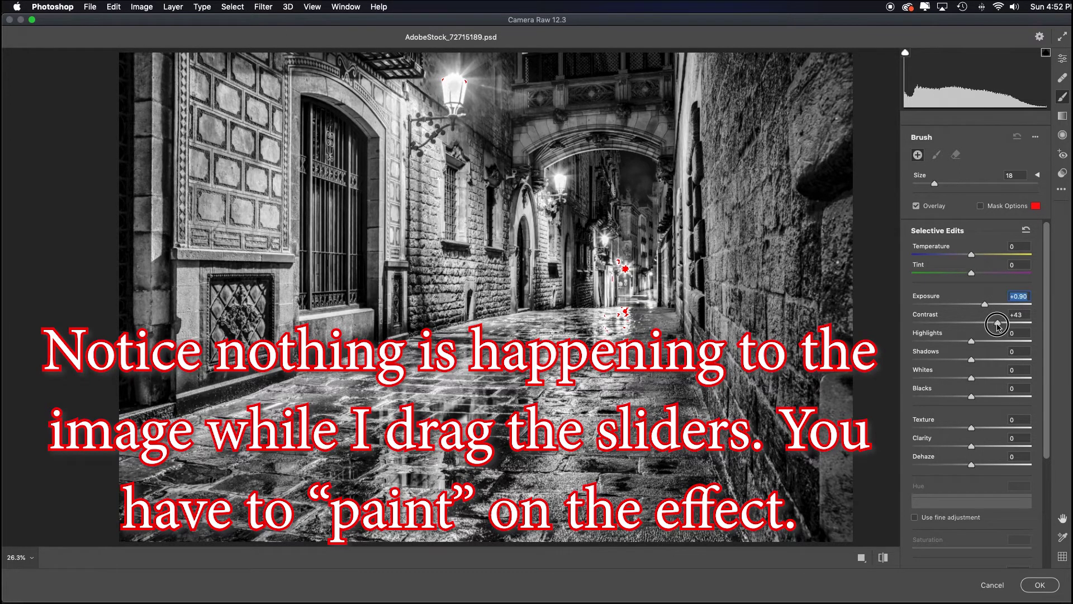
pyautogui.moveTo(972, 447)
pyautogui.mouseDown()
pyautogui.moveTo(998, 446)
pyautogui.moveTo(980, 427)
pyautogui.moveTo(993, 428)
pyautogui.mouseUp()
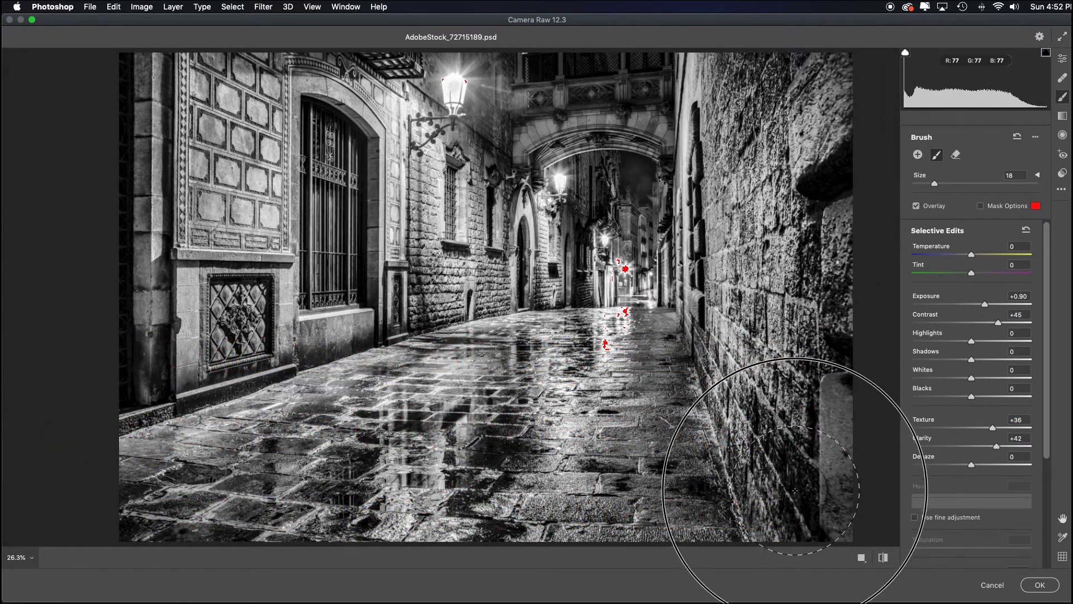
pyautogui.click(751, 104)
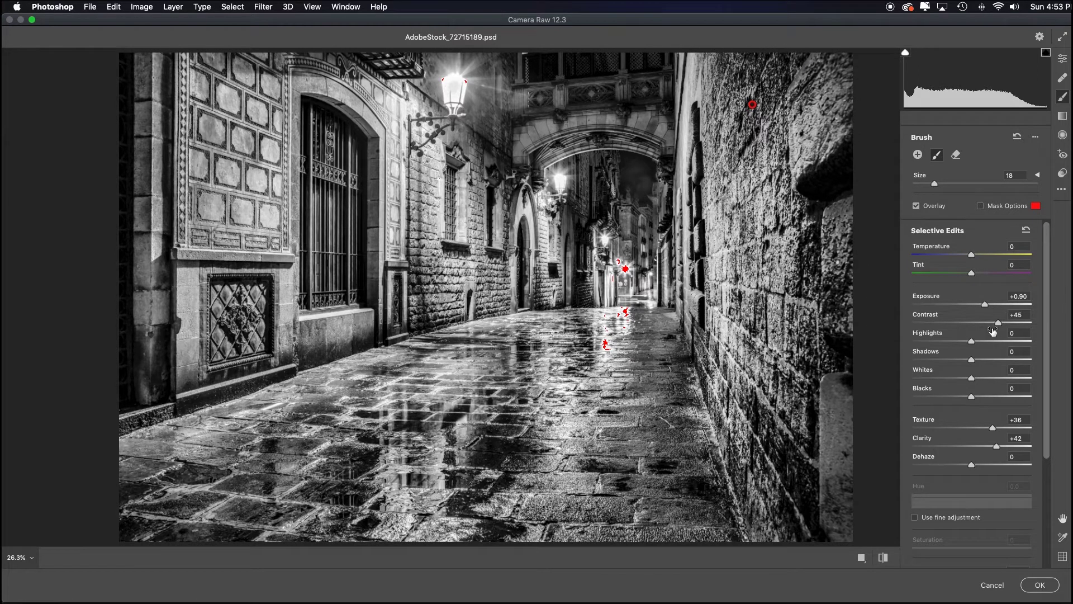
pyautogui.moveTo(998, 323)
pyautogui.mouseDown()
pyautogui.moveTo(966, 324)
pyautogui.moveTo(979, 305)
pyautogui.mouseUp()
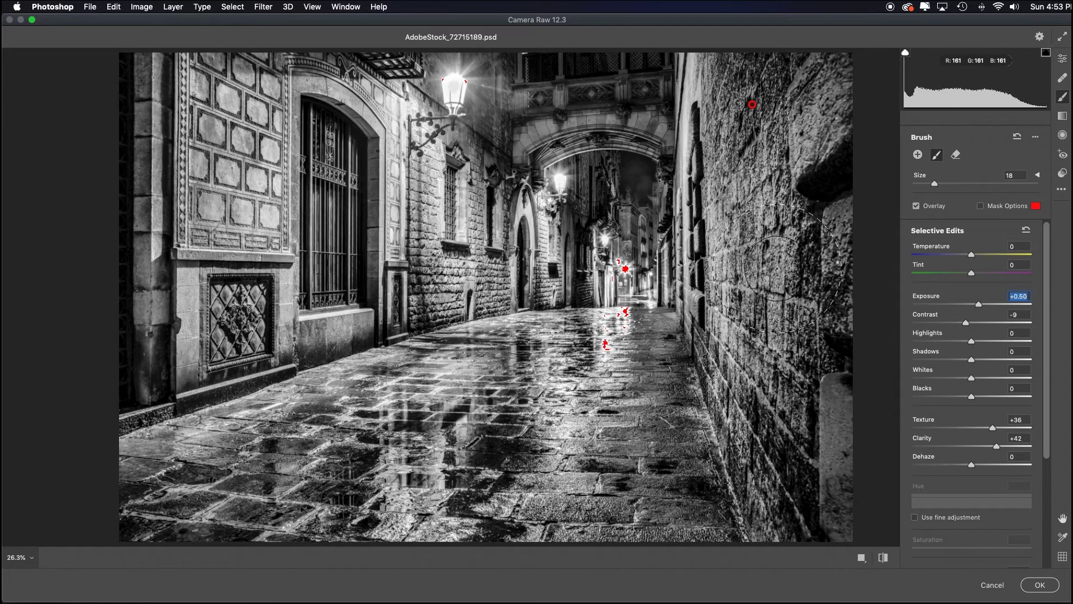
# Step: Repaint the right-wall adjustment and brush a new stroke down the left wall
pyautogui.click(919, 155)
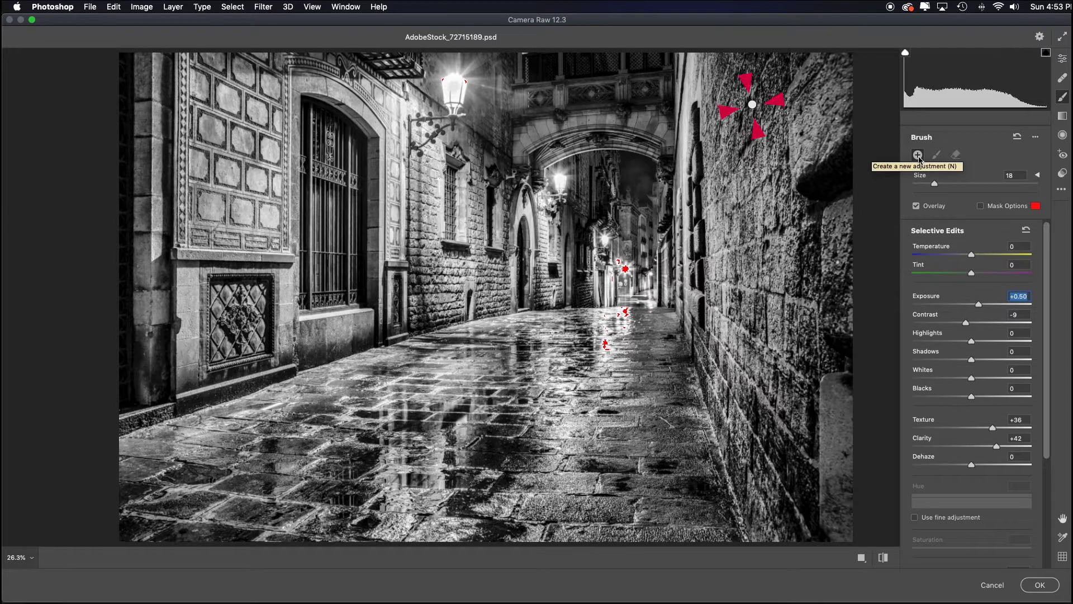
pyautogui.click(752, 105)
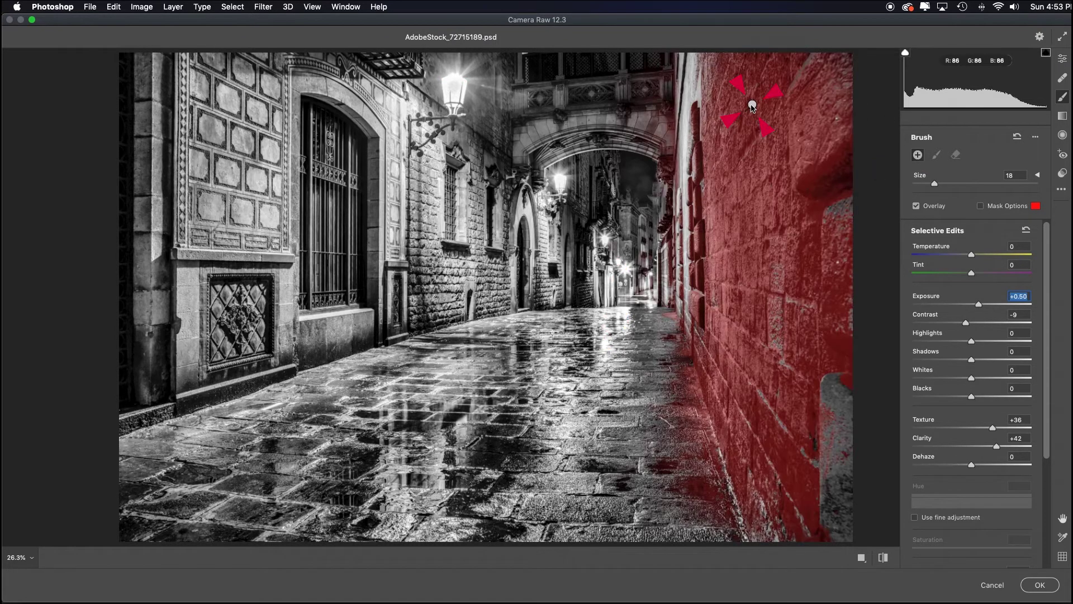
pyautogui.click(753, 104)
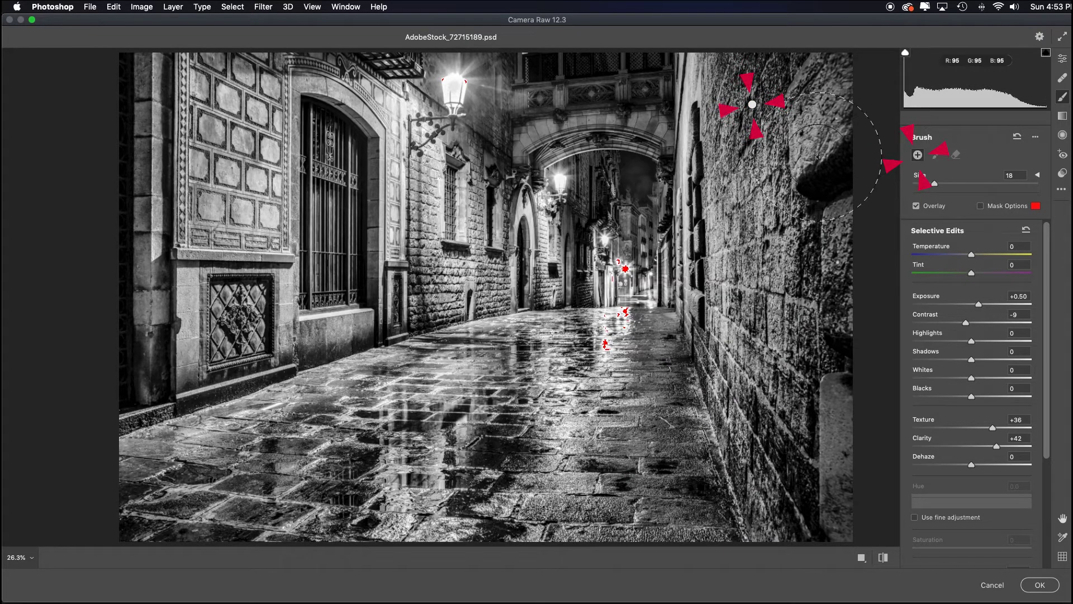
pyautogui.click(752, 104)
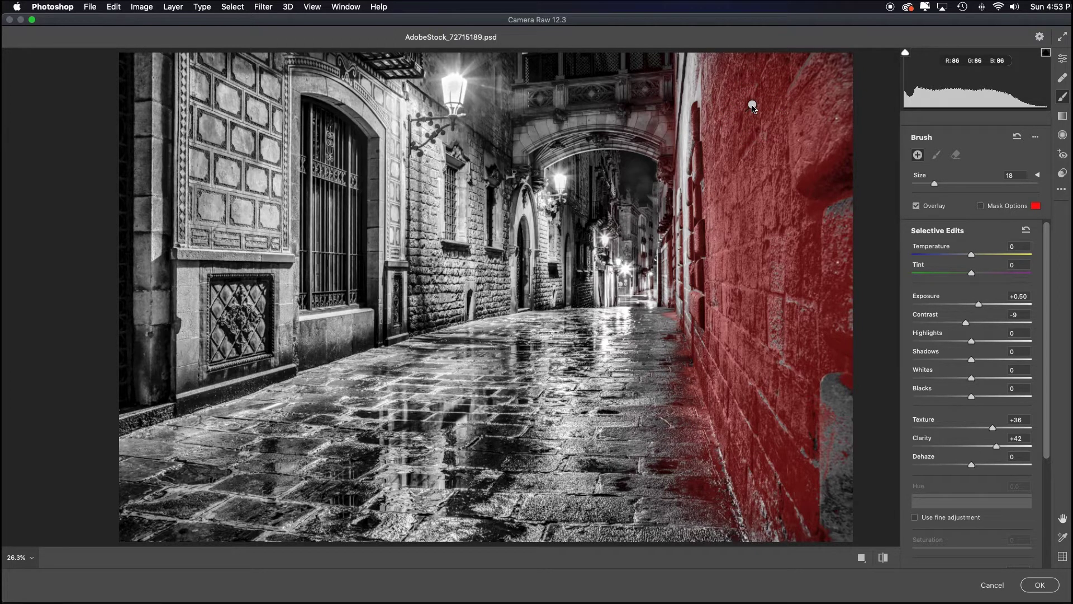
pyautogui.moveTo(752, 105); pyautogui.dragTo(753, 104)
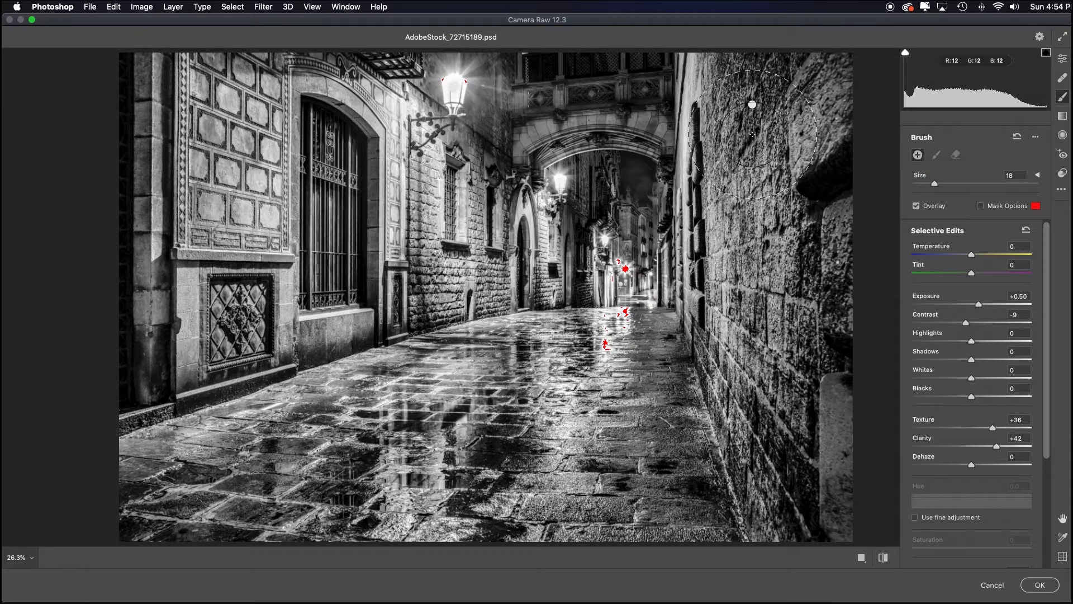
pyautogui.moveTo(199, 73); pyautogui.dragTo(239, 239)
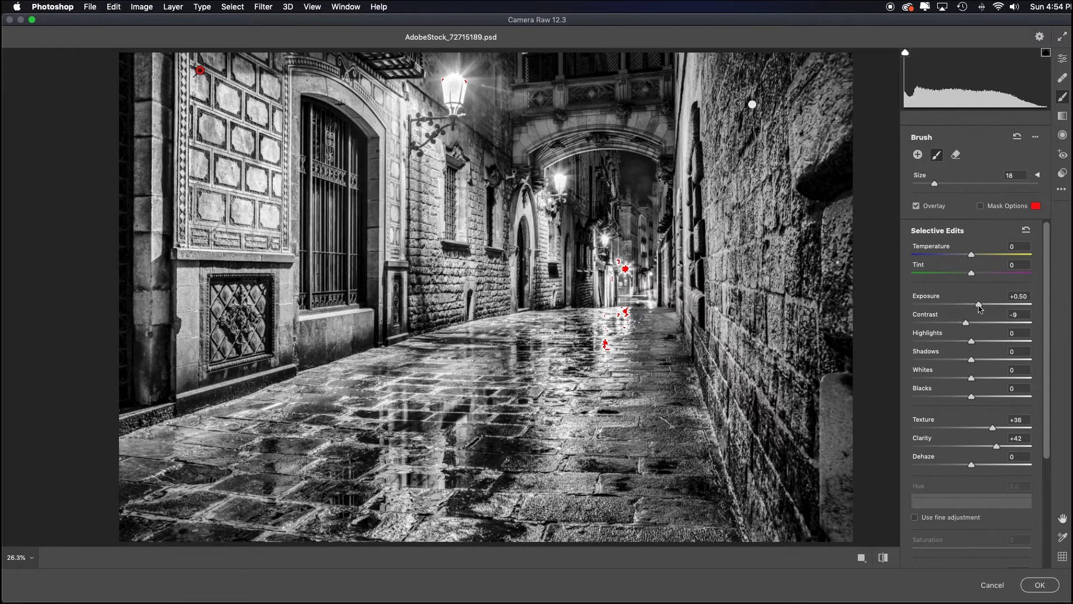
# Step: Reset left-wall Texture and Clarity; set Blacks -46, Exposure +0.40, Shadows -63, Contrast +51
pyautogui.moveTo(979, 304); pyautogui.dragTo(966, 305)
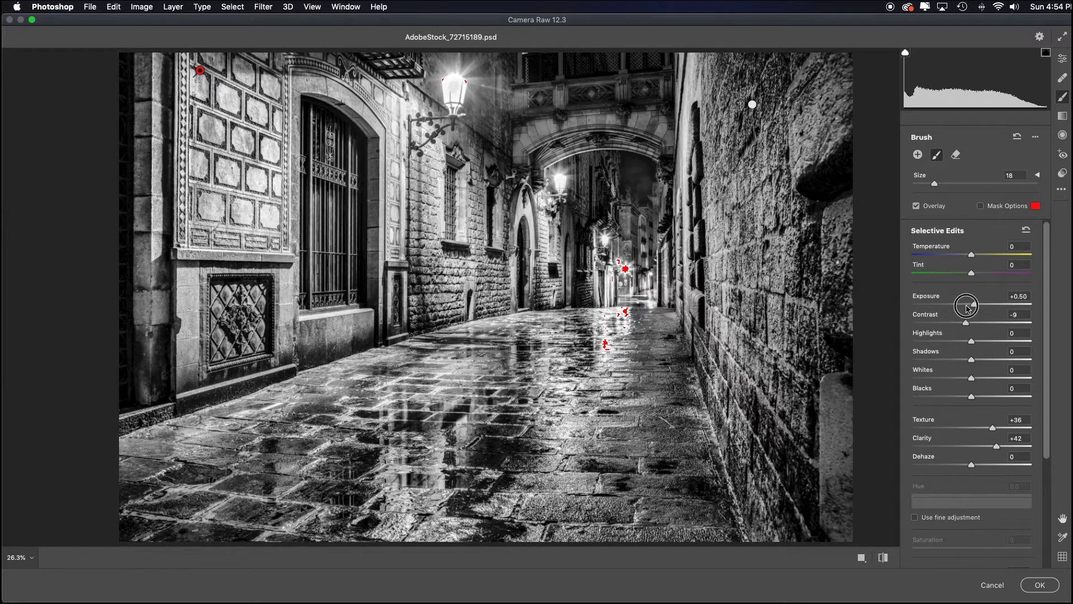
pyautogui.doubleClick(993, 427)
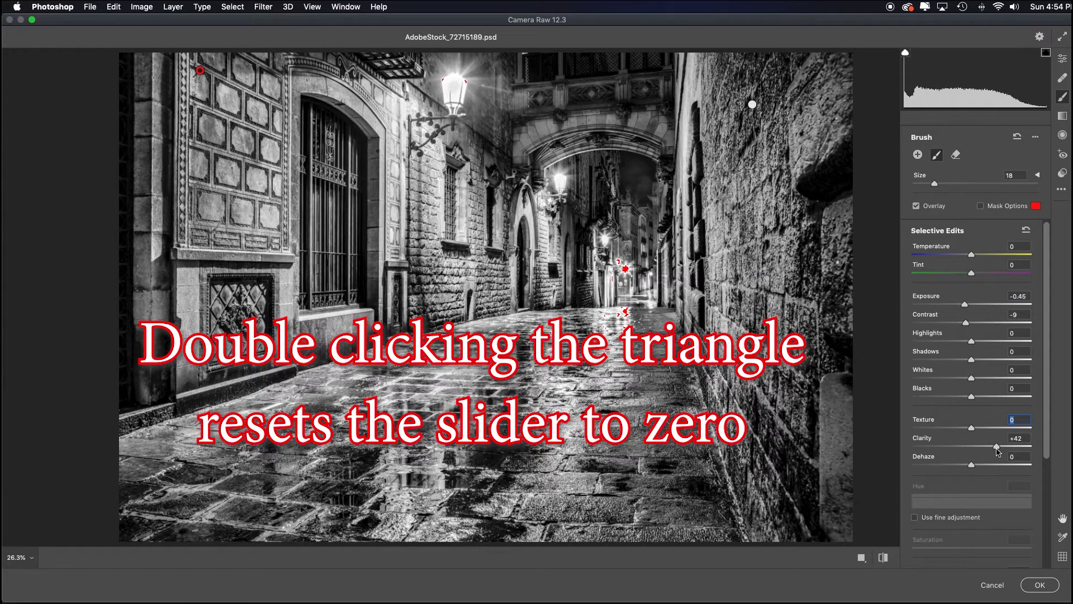
pyautogui.doubleClick(997, 447)
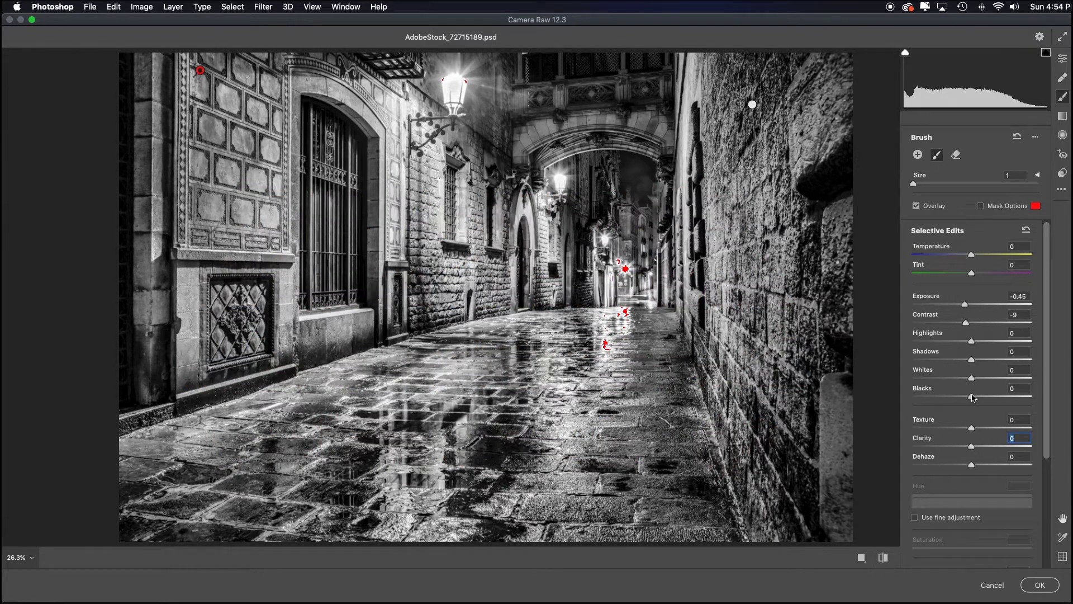
pyautogui.moveTo(971, 395); pyautogui.dragTo(943, 394)
pyautogui.moveTo(965, 304); pyautogui.dragTo(979, 304)
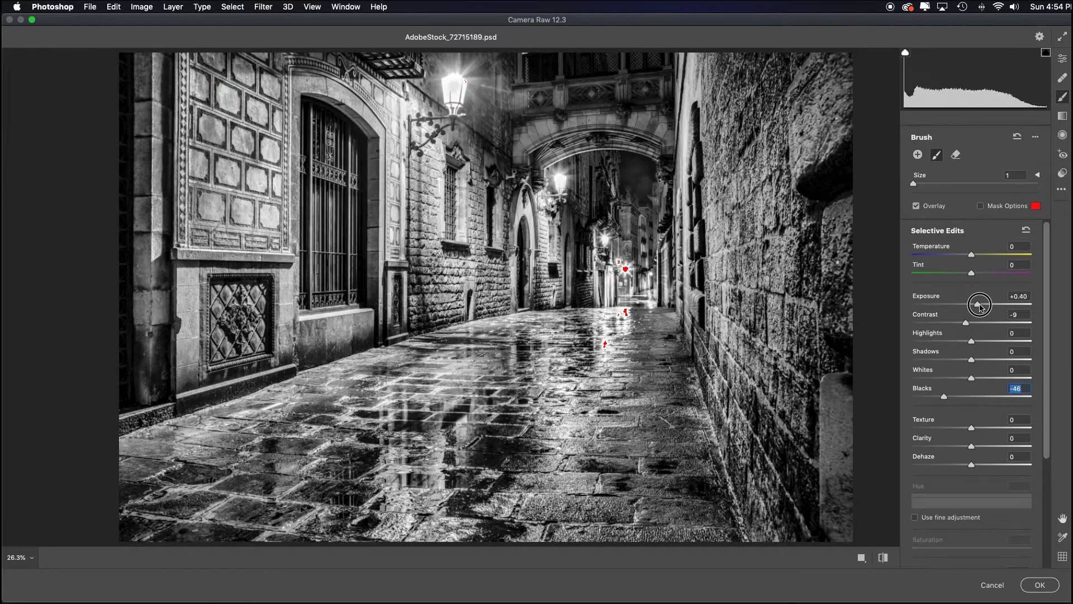
pyautogui.moveTo(971, 359); pyautogui.dragTo(936, 359)
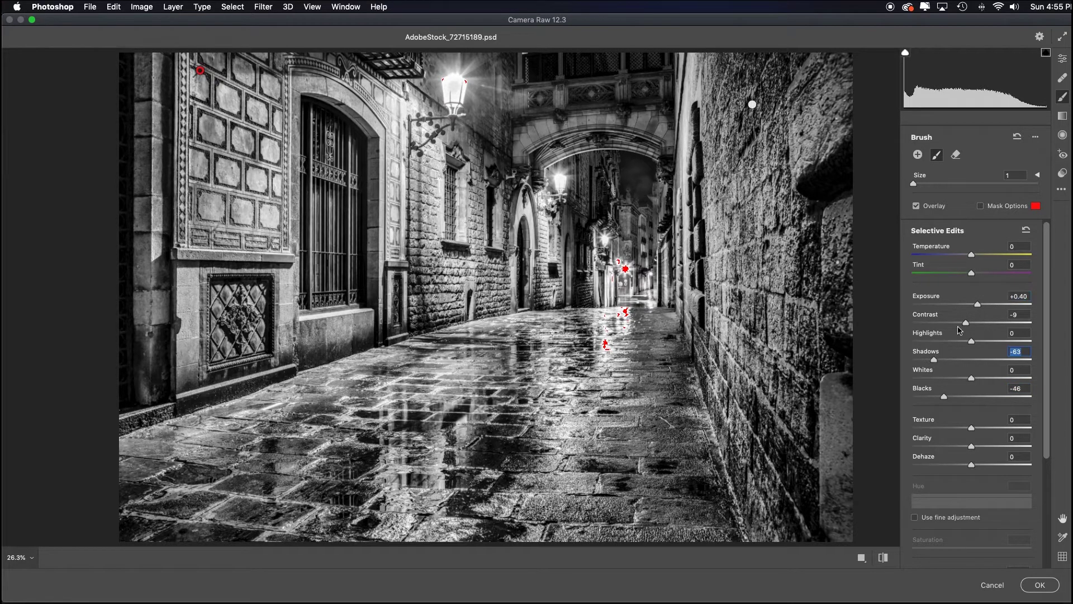
pyautogui.moveTo(966, 323)
pyautogui.mouseDown()
pyautogui.moveTo(1002, 323)
pyautogui.moveTo(949, 341)
pyautogui.mouseUp()
# Step: Create a new brush adjustment with reset sliders, Dehaze +86 and Clarity +84
pyautogui.click(919, 156)
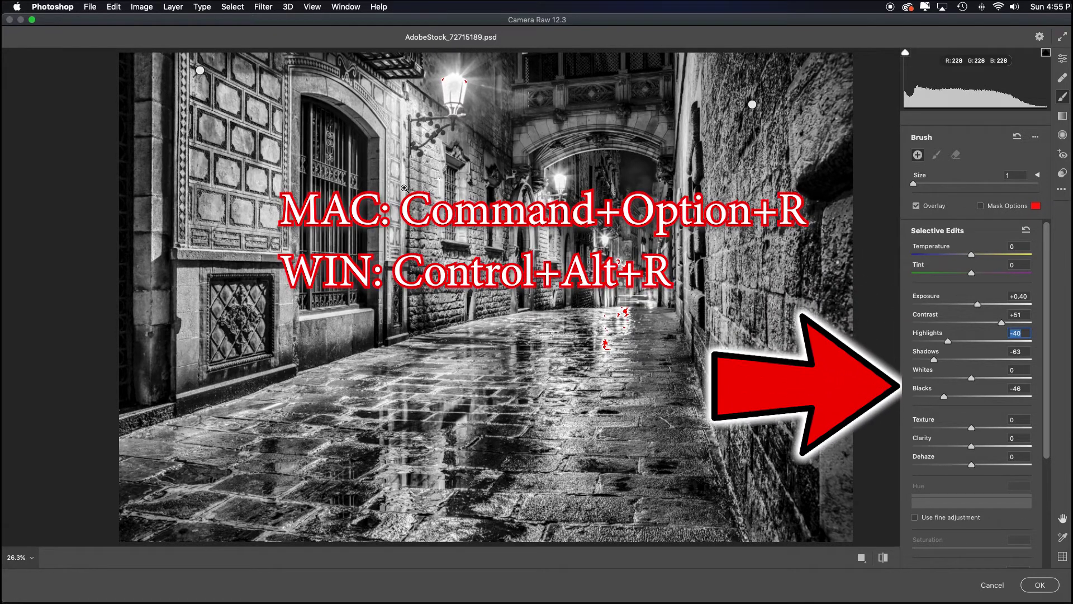
pyautogui.hotkey('ctrl', 'alt', 'r')
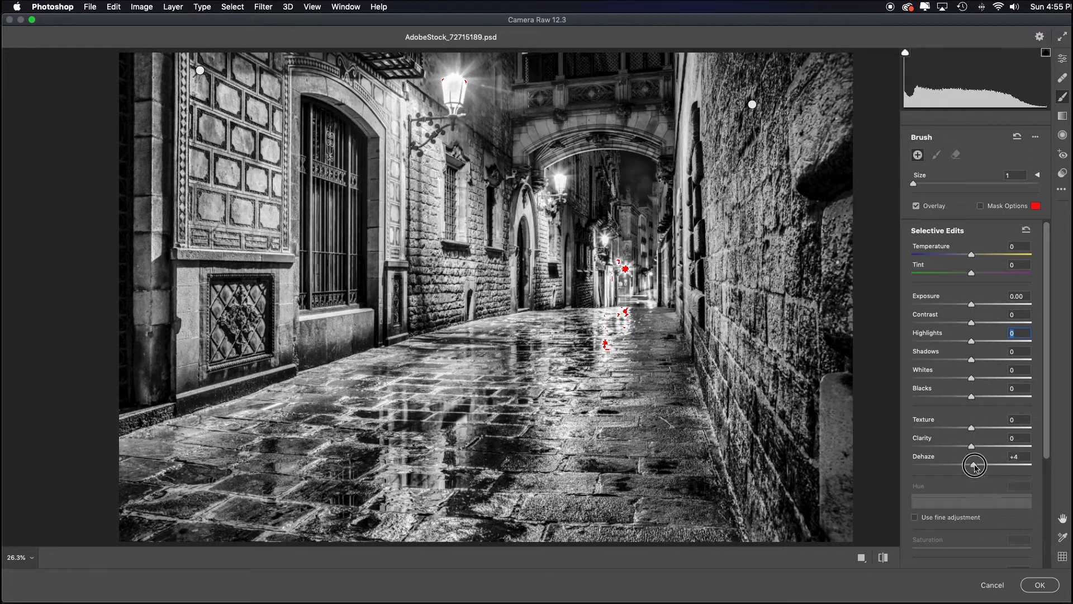
pyautogui.moveTo(972, 464)
pyautogui.mouseDown()
pyautogui.moveTo(1023, 464)
pyautogui.moveTo(1022, 446)
pyautogui.mouseUp()
pyautogui.moveTo(971, 396); pyautogui.dragTo(934, 396)
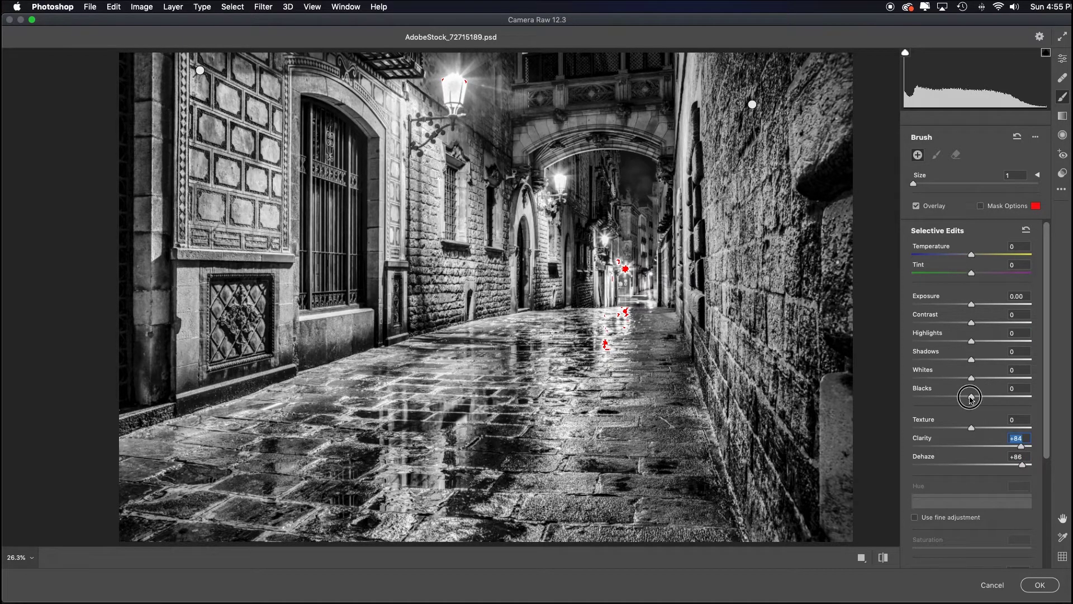
# Step: Paint the wet pavement with an enlarged brush and ease Blacks to -16
pyautogui.moveTo(367, 360); pyautogui.dragTo(405, 449)
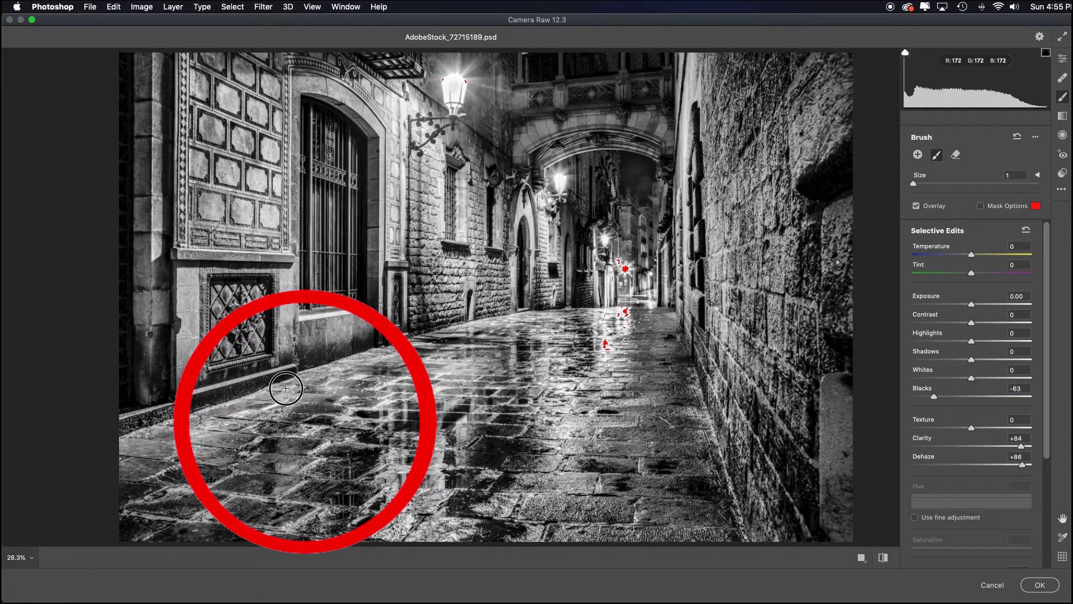
pyautogui.press('super+z')
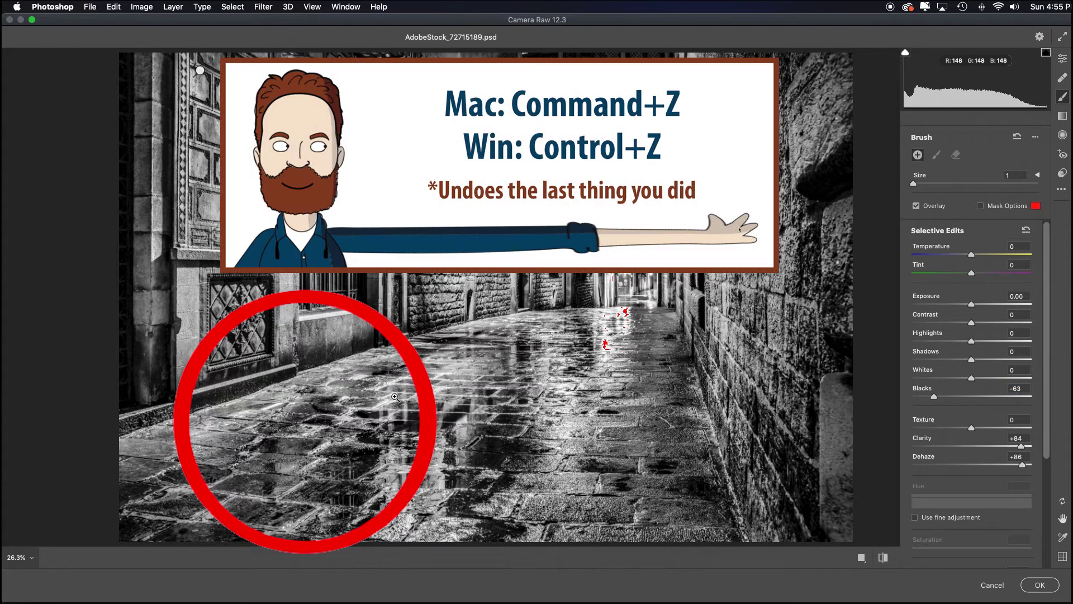
pyautogui.press(']')
pyautogui.press(']')
pyautogui.press(']')
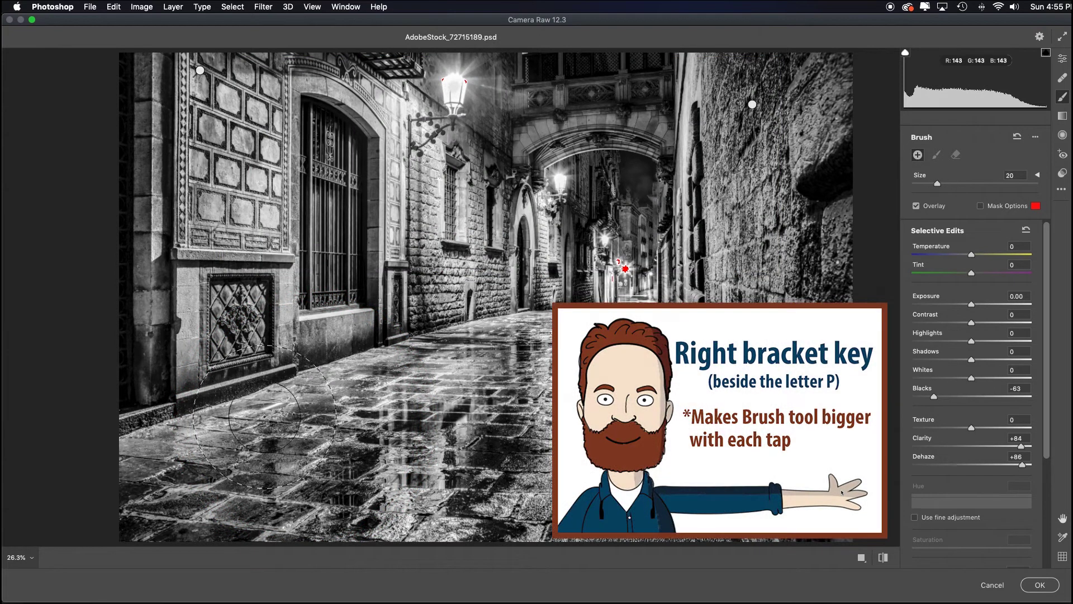
pyautogui.press(']')
pyautogui.press(']')
pyautogui.press(']')
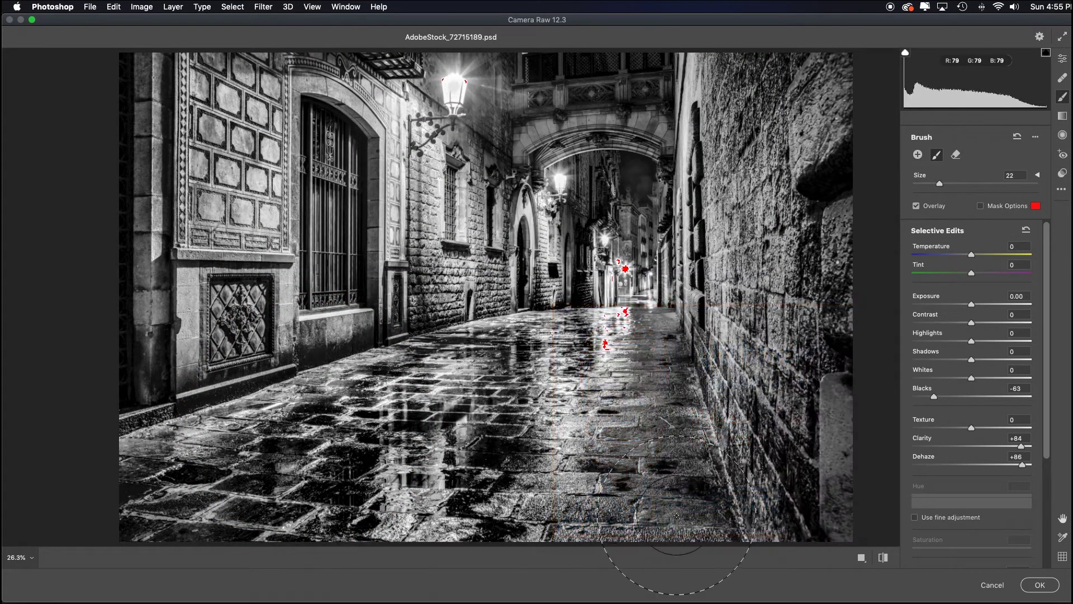
pyautogui.moveTo(671, 504); pyautogui.dragTo(655, 318)
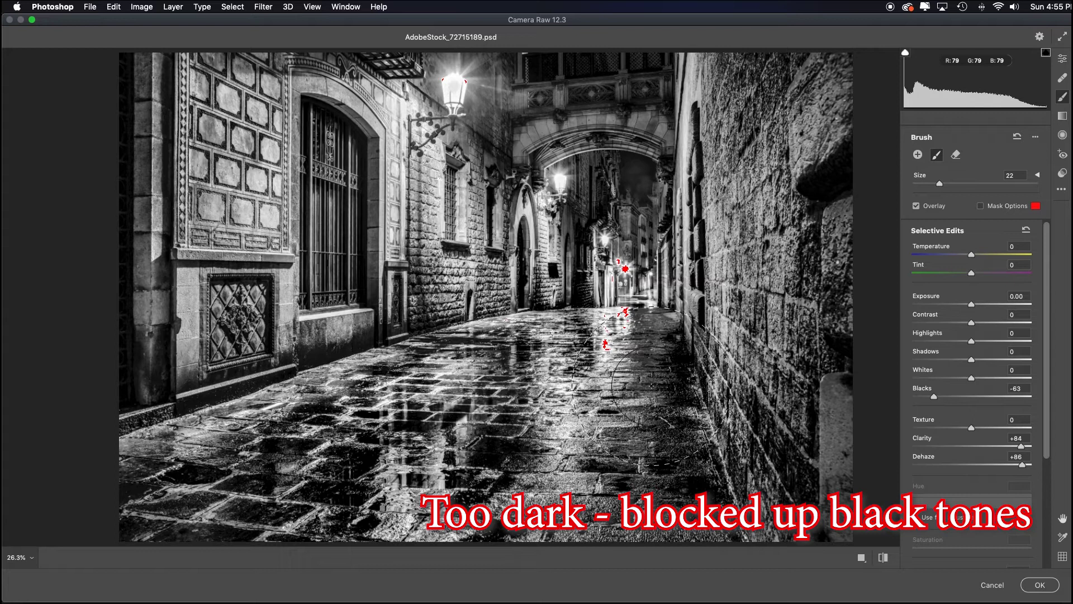
pyautogui.press('super+z')
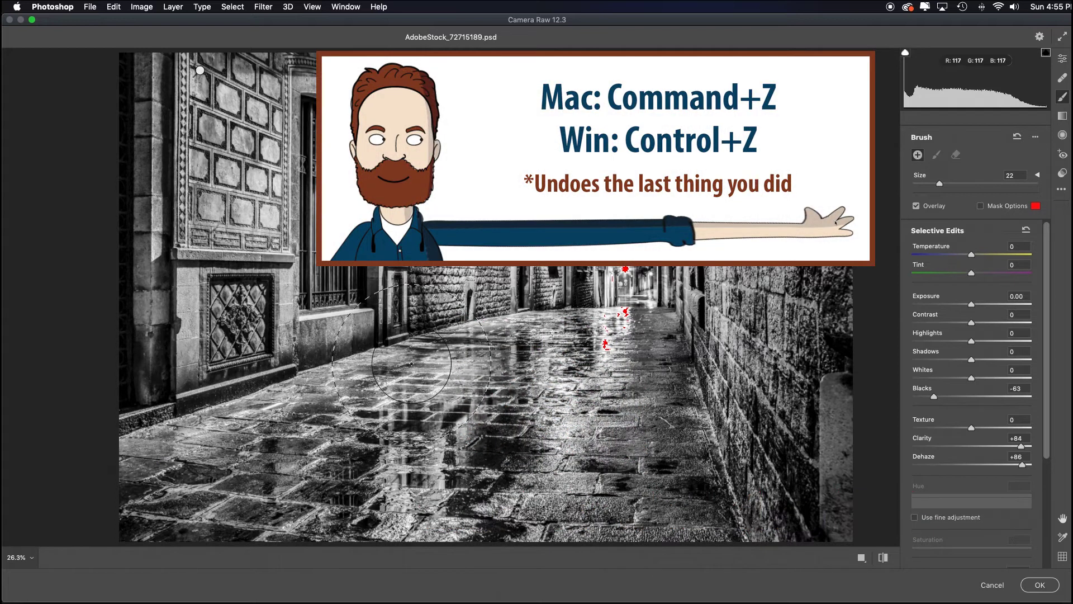
pyautogui.click(532, 320)
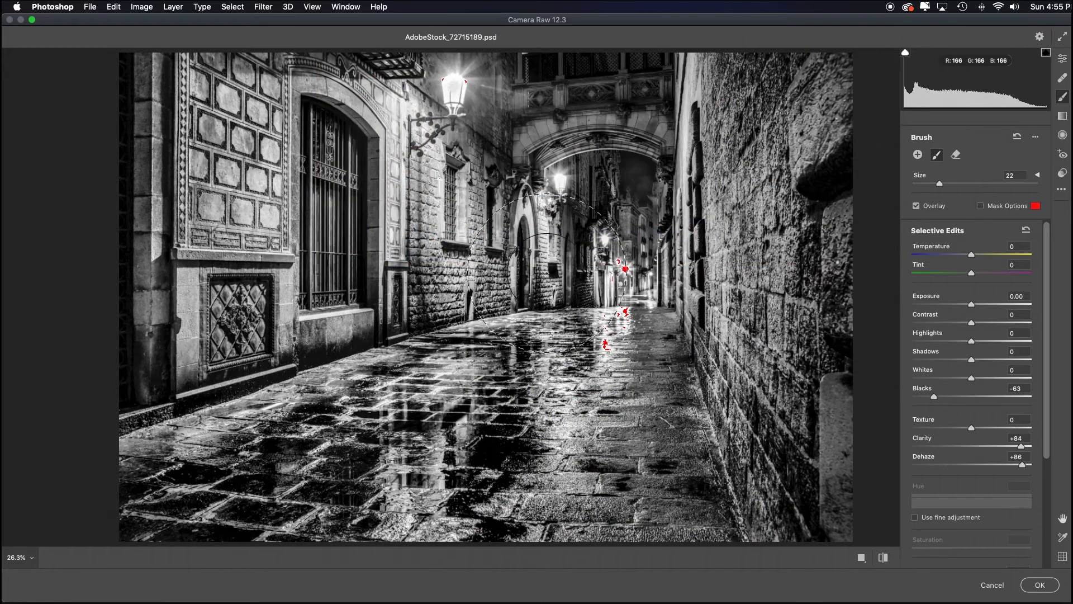
pyautogui.moveTo(933, 396); pyautogui.dragTo(964, 398)
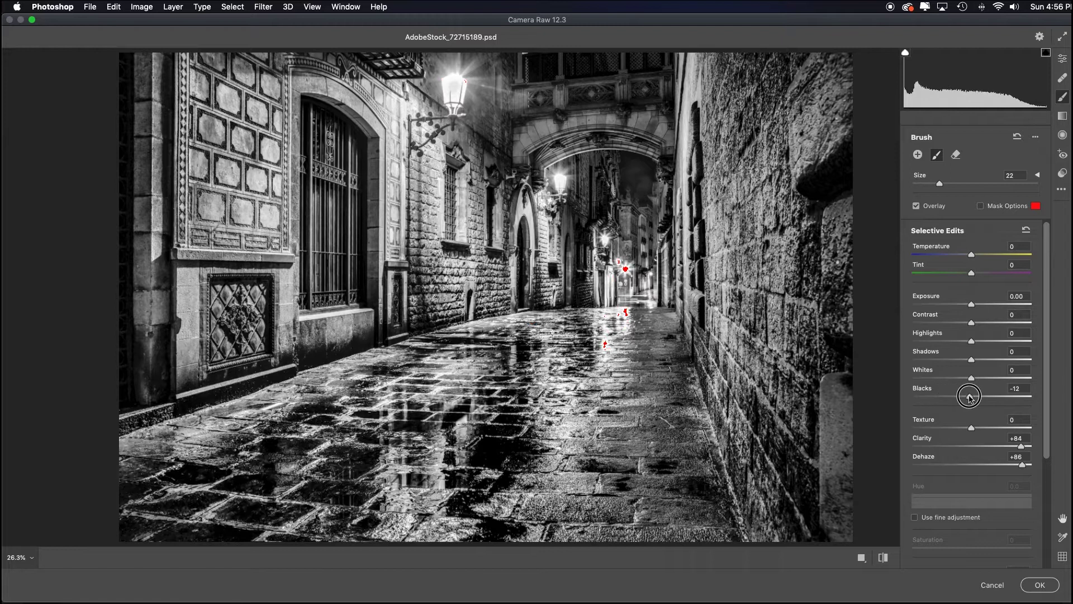
pyautogui.click(919, 157)
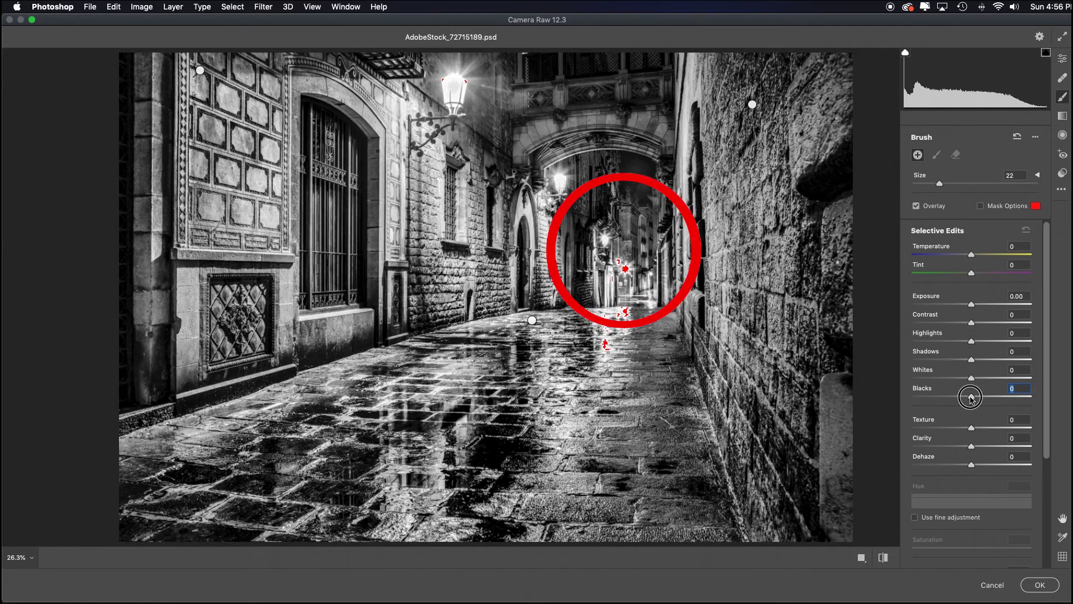
# Step: Brush the distant sky: Blacks -29, Dehaze +78, Clarity +70, Highlights -49, Exposure -0.20
pyautogui.moveTo(971, 394); pyautogui.dragTo(953, 394)
pyautogui.moveTo(971, 302); pyautogui.dragTo(994, 321)
pyautogui.moveTo(972, 464)
pyautogui.mouseDown()
pyautogui.moveTo(1018, 464)
pyautogui.moveTo(1013, 445)
pyautogui.mouseUp()
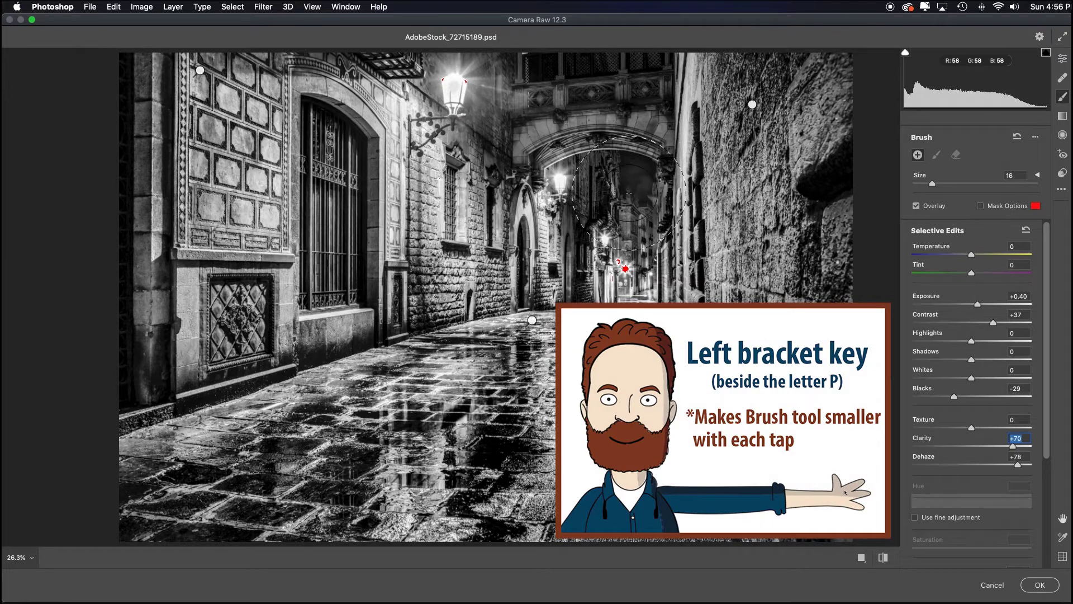
pyautogui.press('[')
pyautogui.press('[')
pyautogui.press('[')
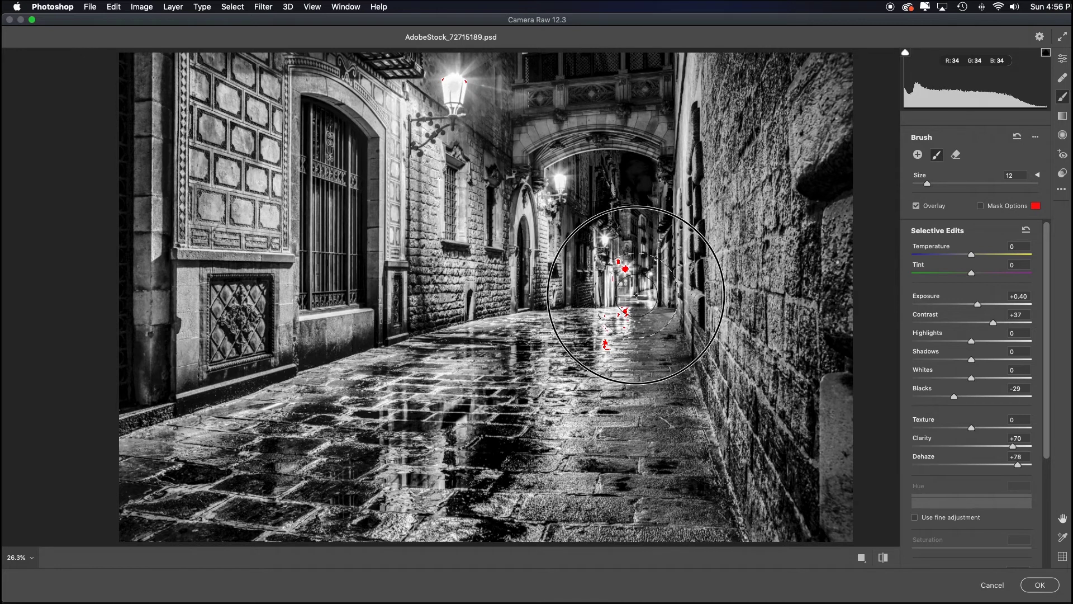
pyautogui.moveTo(971, 342); pyautogui.dragTo(942, 343)
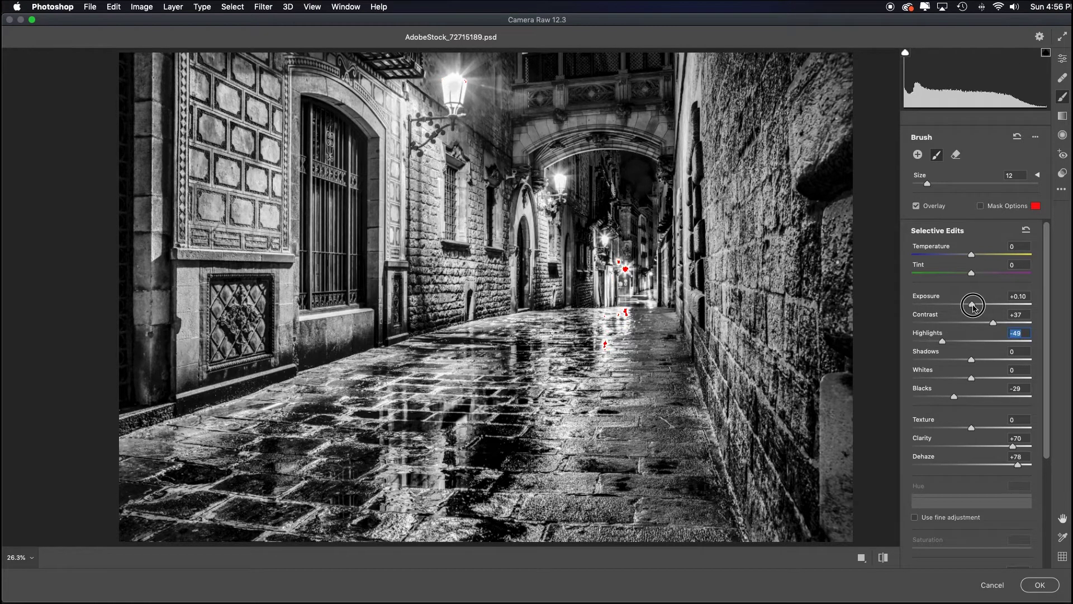
pyautogui.moveTo(977, 304); pyautogui.dragTo(971, 305)
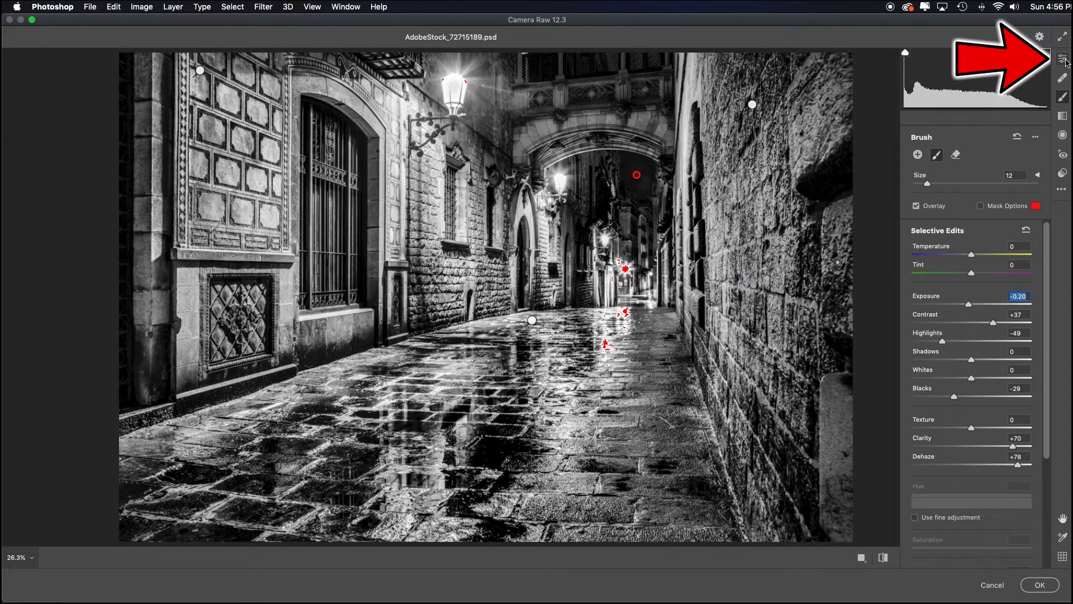
# Step: Keep the Monochrome profile and set Contrast -17, Highlights -97 and Texture +52
pyautogui.click(1064, 59)
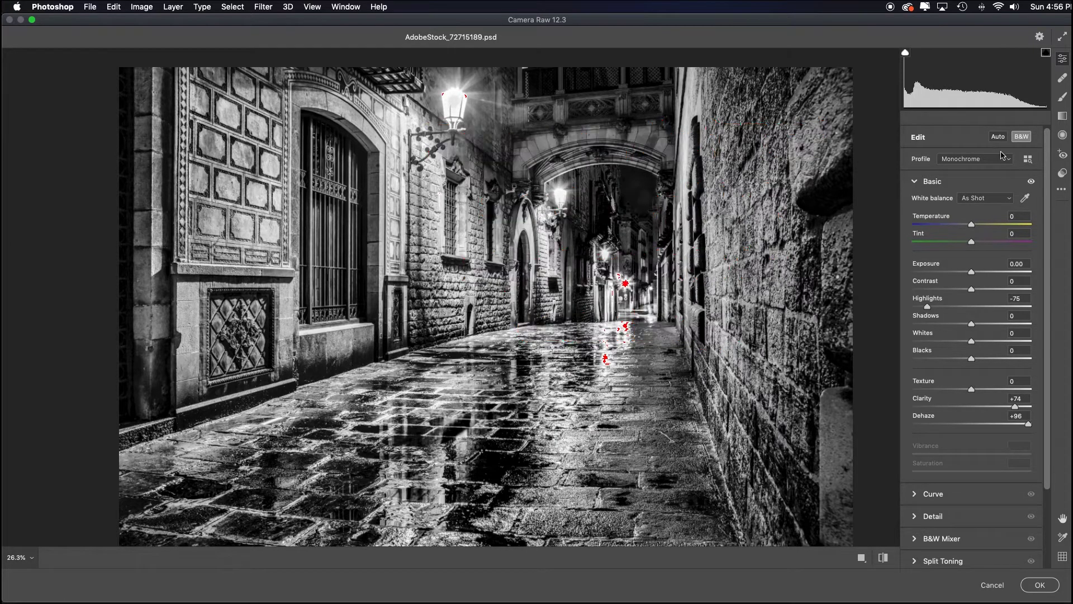
pyautogui.click(1008, 159)
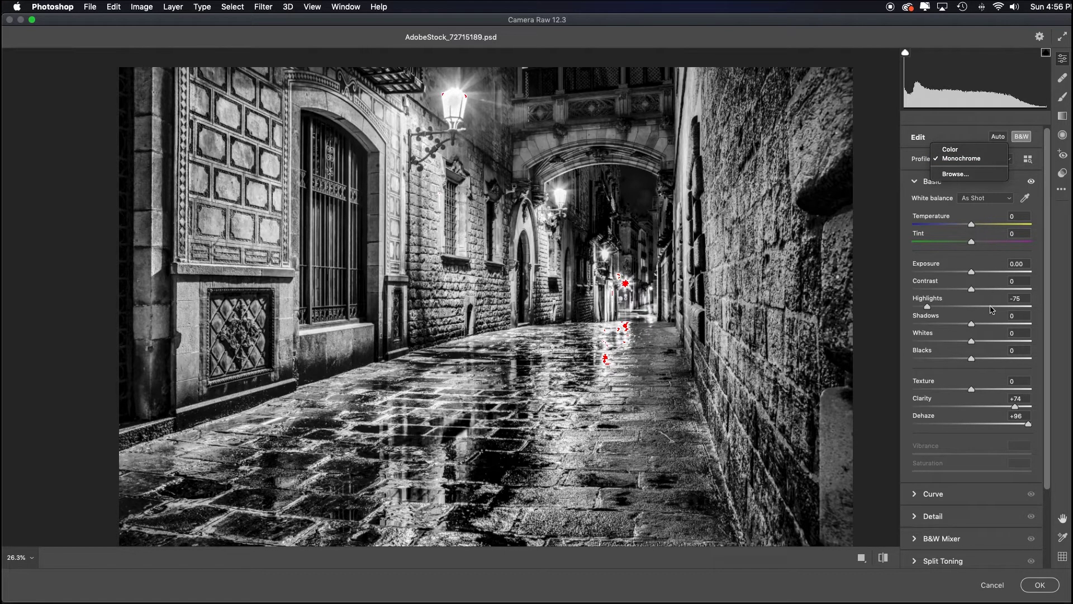
pyautogui.click(1016, 268)
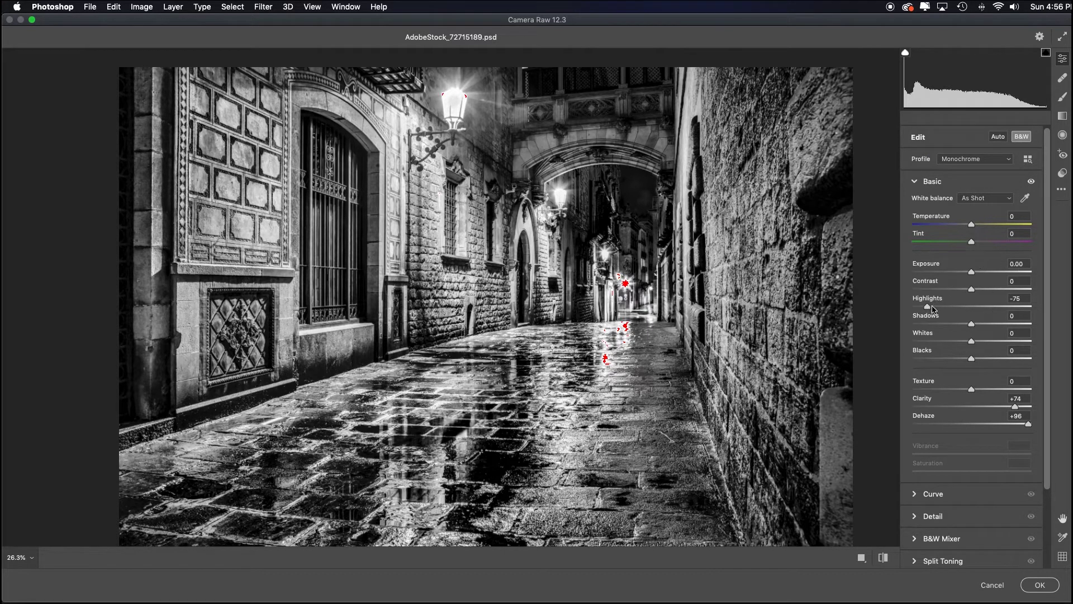
pyautogui.moveTo(972, 285); pyautogui.dragTo(914, 303)
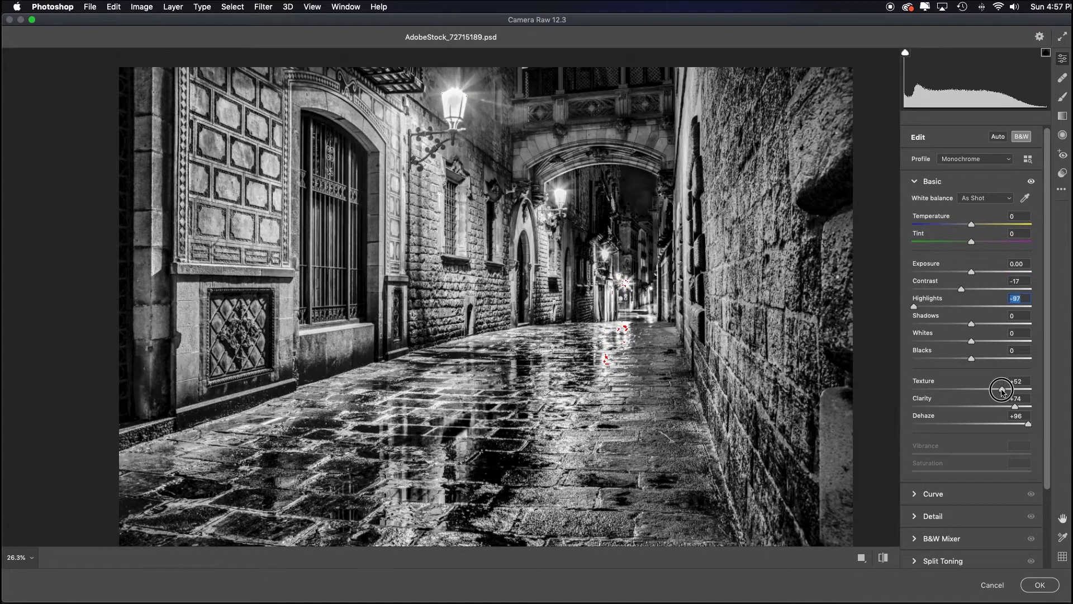
pyautogui.moveTo(876, 317); pyautogui.dragTo(850, 357)
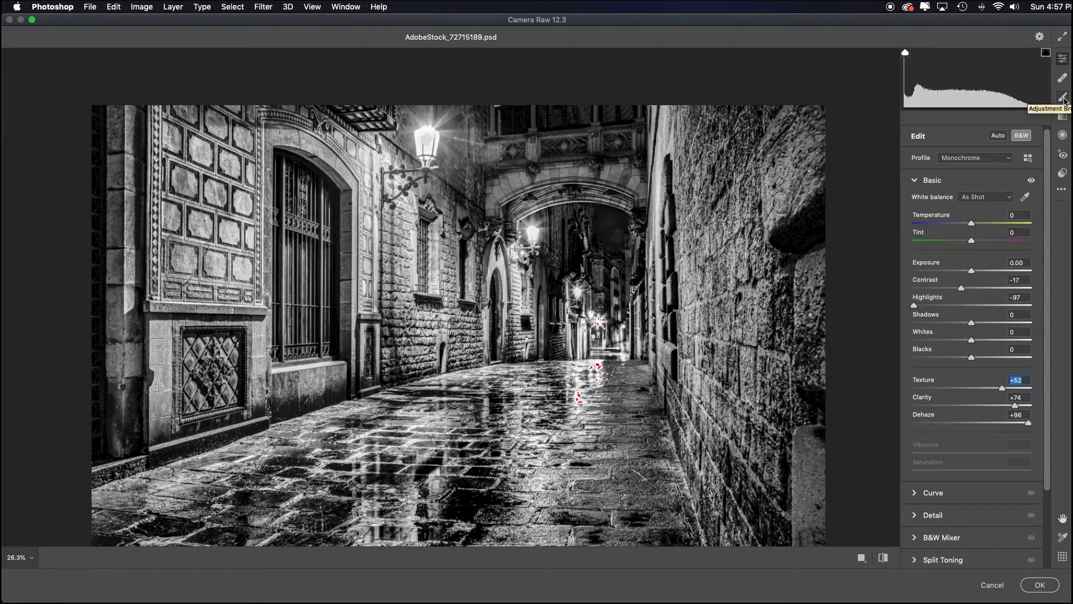
# Step: Brush a local adjustment (exposure -1.45, clarity +78, dehaze +67), erase the left wall, and apply
pyautogui.click(1063, 98)
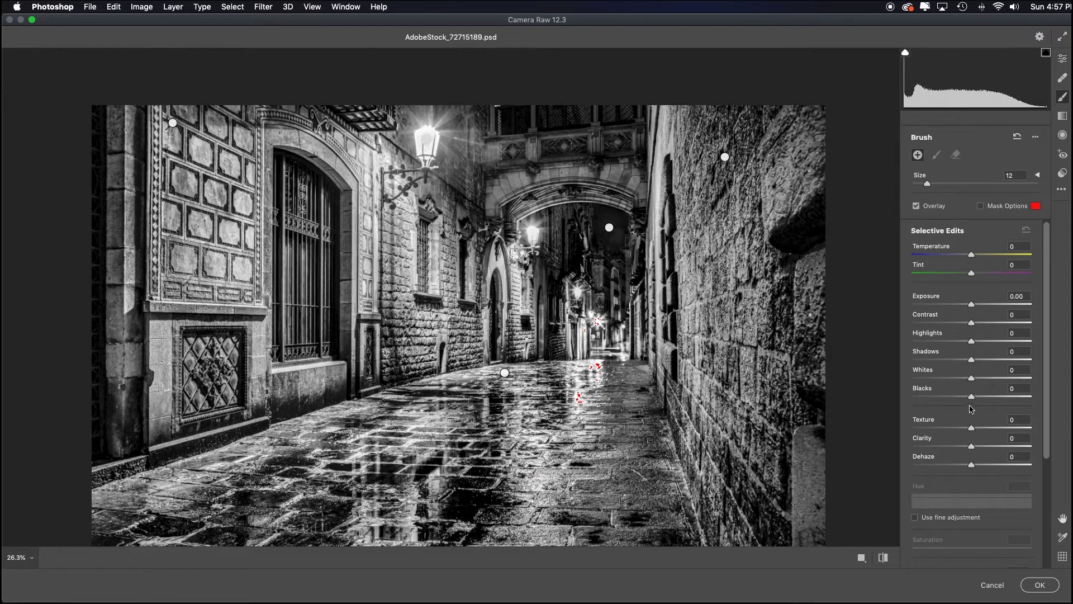
pyautogui.moveTo(971, 304); pyautogui.dragTo(950, 303)
pyautogui.moveTo(972, 464)
pyautogui.mouseDown()
pyautogui.moveTo(1011, 463)
pyautogui.moveTo(1018, 445)
pyautogui.mouseUp()
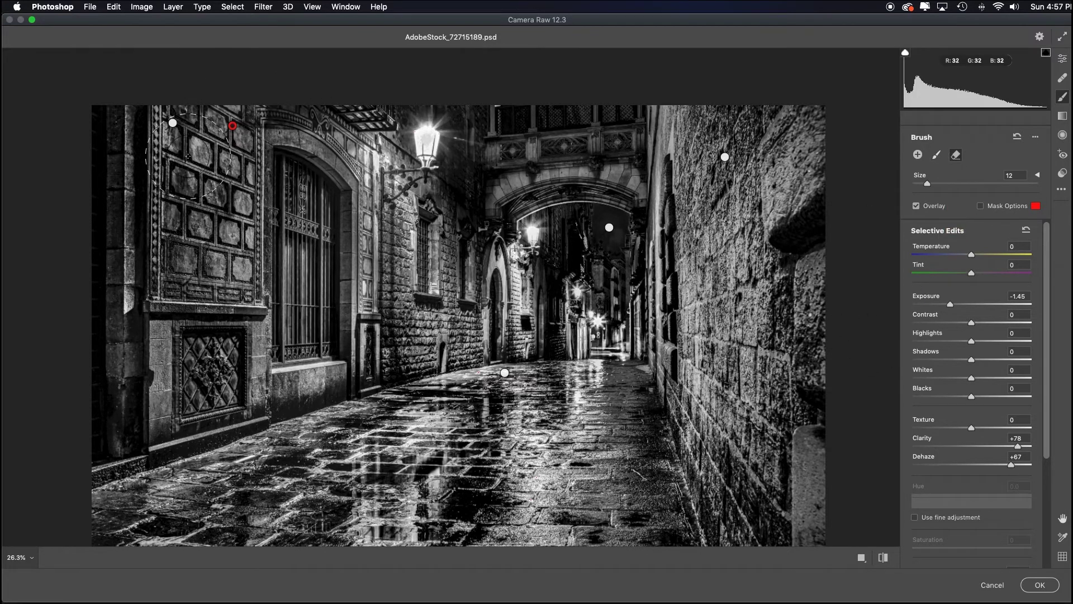
pyautogui.press(']')
pyautogui.press(']')
pyautogui.moveTo(195, 118); pyautogui.dragTo(205, 382)
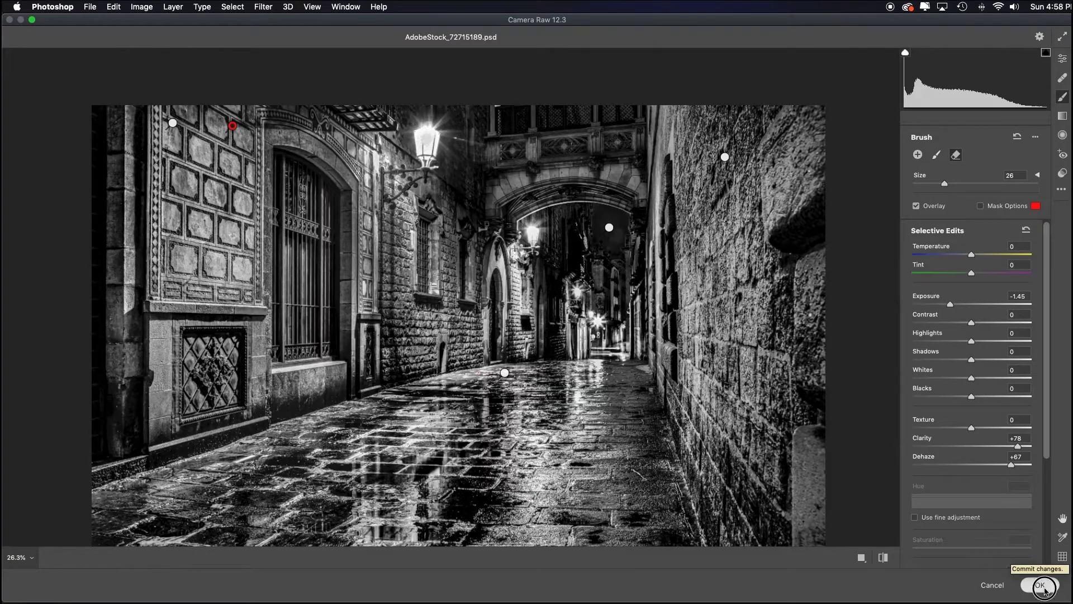
pyautogui.click(1044, 586)
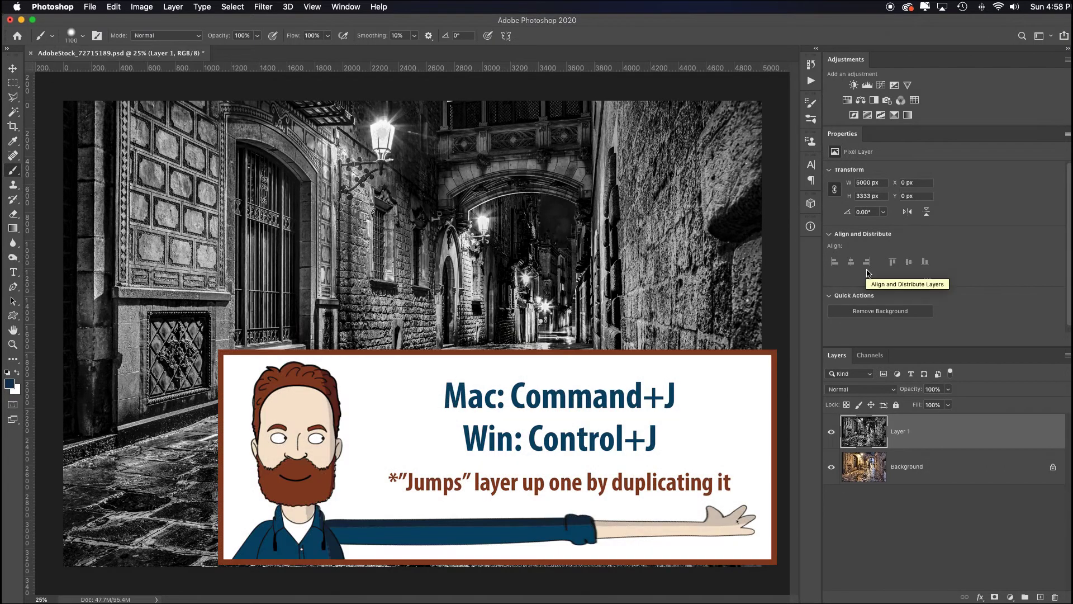
# Step: Duplicate Layer 1 as Layer 1 copy and preview the Multiply blend mode
pyautogui.press('super+j')
pyautogui.click(860, 389)
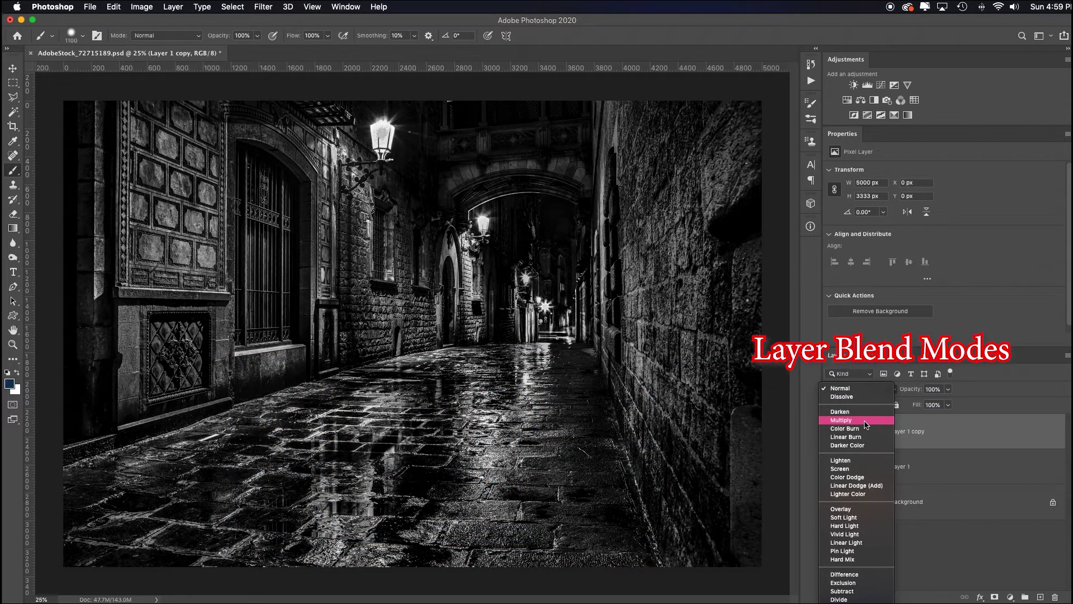
# Step: Set Layer 1 copy to Multiply with an all-black mask, and brush opacity to 50%
pyautogui.click(865, 421)
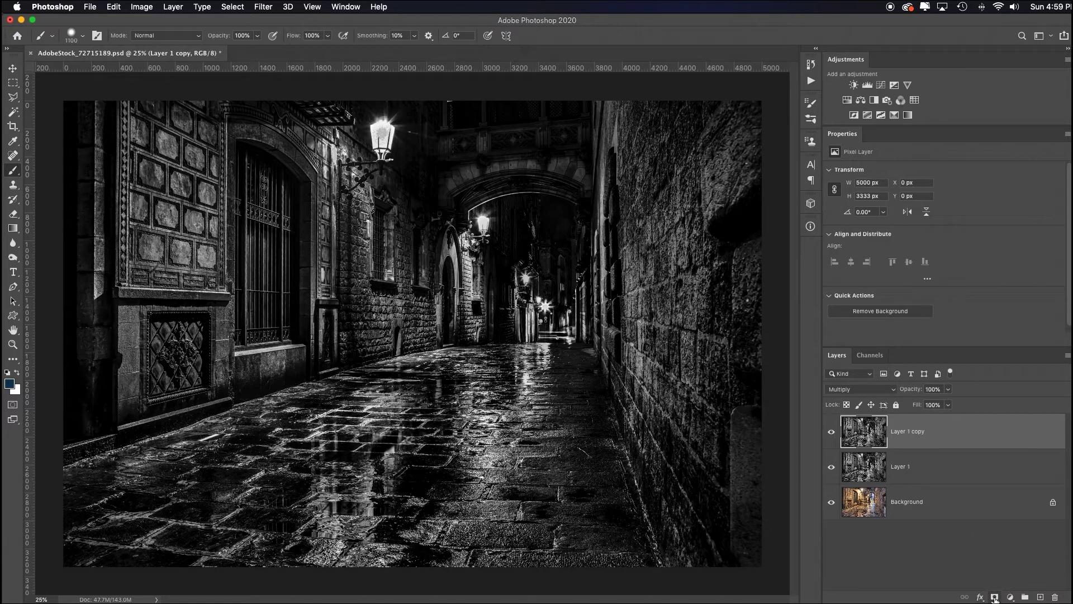
pyautogui.keyDown('alt'); pyautogui.click(994, 597); pyautogui.keyUp('alt')
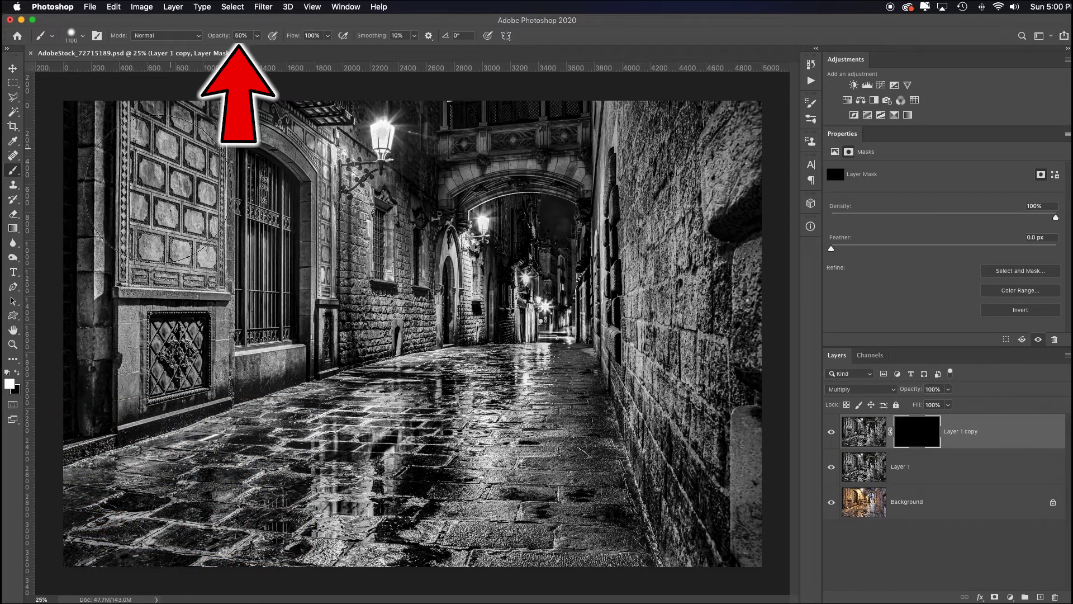
pyautogui.press('5')
# Step: Paint the Multiply darkening back over the cobbled street and right-hand wall on the mask
pyautogui.moveTo(59, 495)
pyautogui.mouseDown()
pyautogui.moveTo(444, 327)
pyautogui.moveTo(587, 151)
pyautogui.moveTo(604, 428)
pyautogui.moveTo(638, 537)
pyautogui.mouseUp()
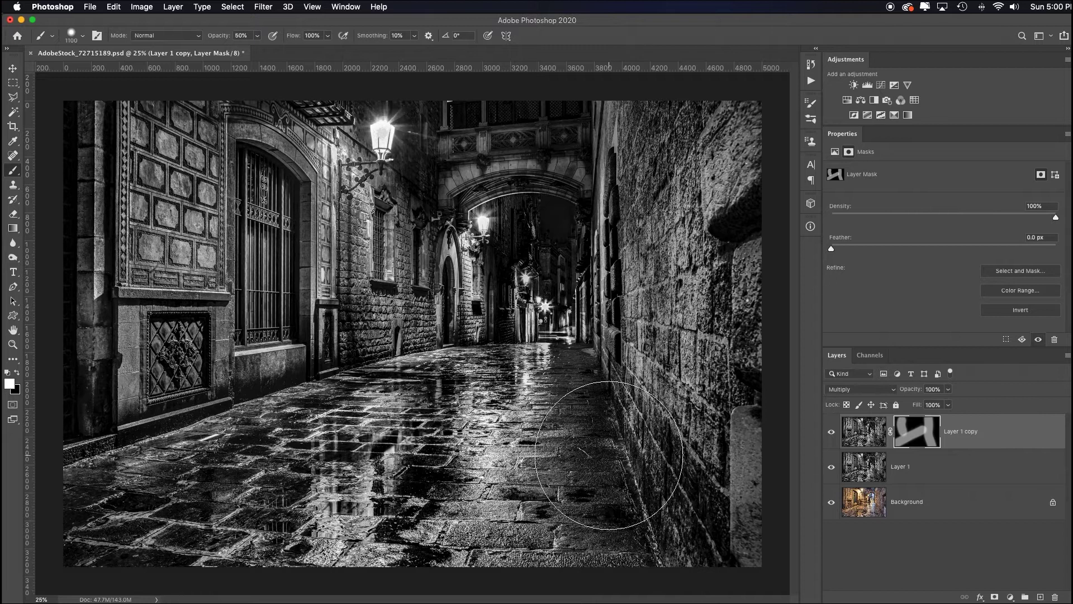
pyautogui.press('x')
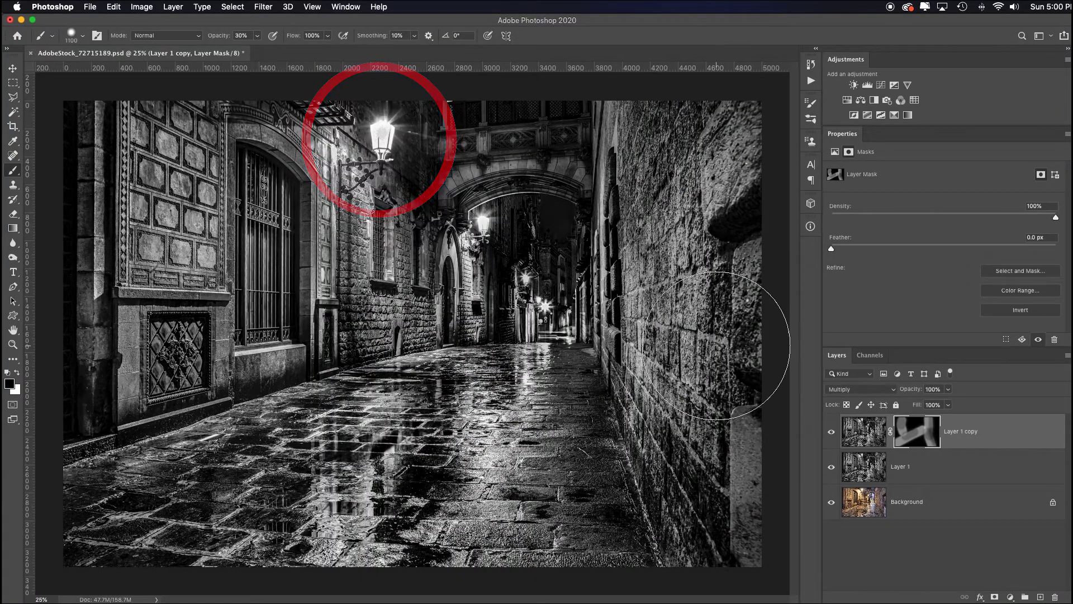
# Step: Toggle Layer 1 copy and Layer 1 visibility to compare against the colour original
pyautogui.click(832, 434)
pyautogui.click(833, 469)
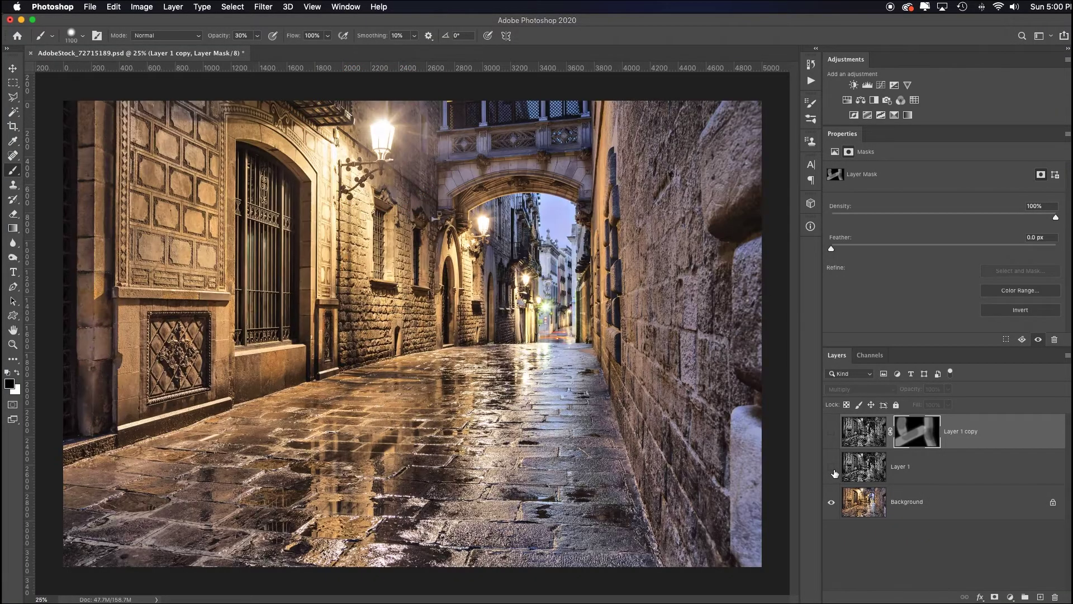
pyautogui.click(835, 473)
# Step: Duplicate the Background layer, move the copy to the top, and desaturate it
pyautogui.click(967, 510)
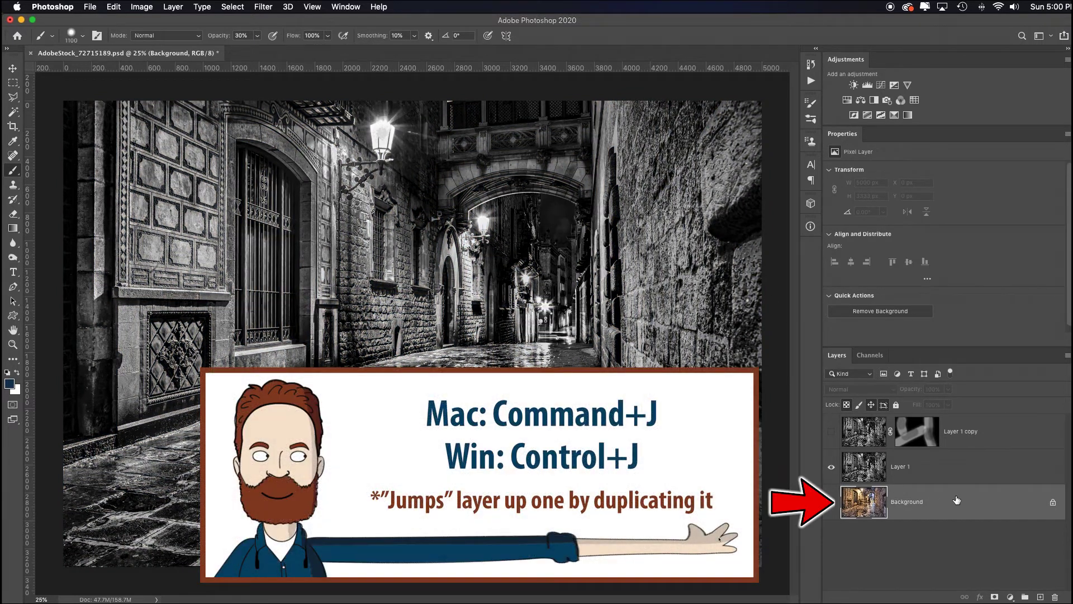
pyautogui.press('super+j')
pyautogui.press('super+j')
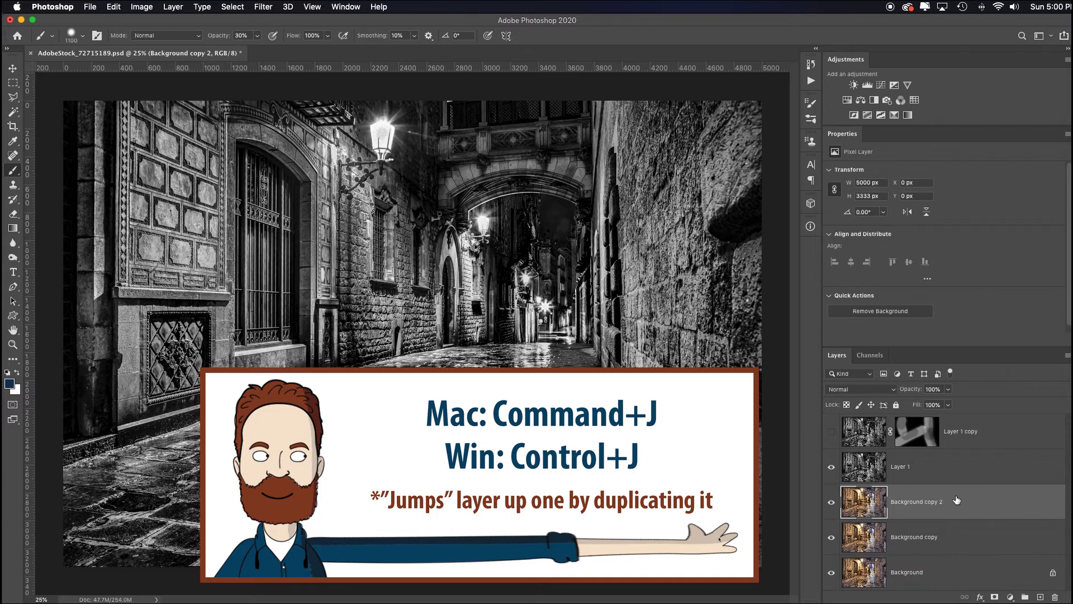
pyautogui.press('super+z')
pyautogui.moveTo(957, 501); pyautogui.dragTo(936, 422)
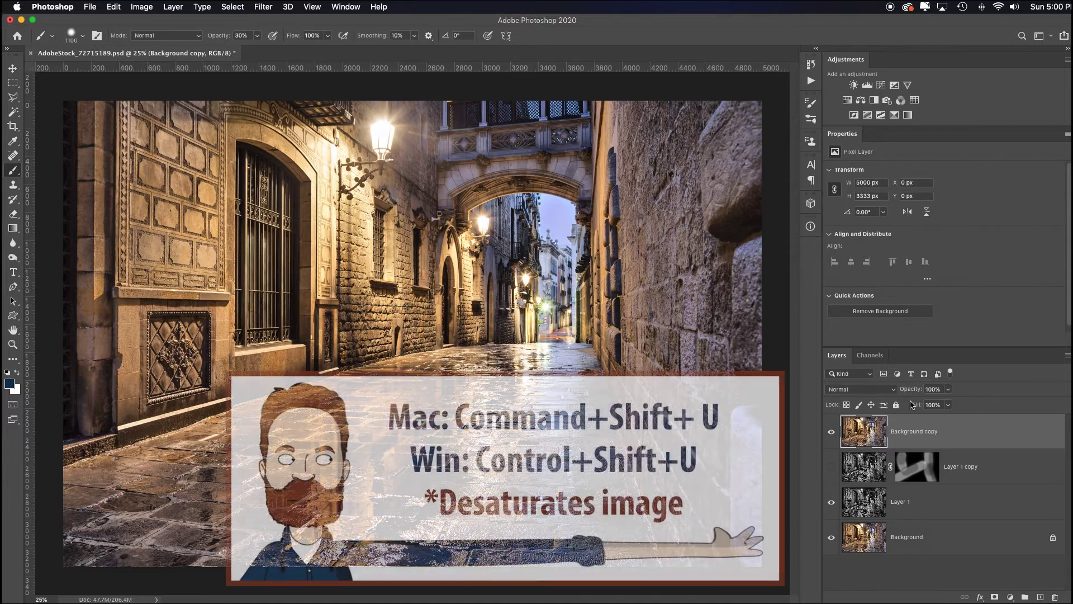
pyautogui.press('super+shift+u')
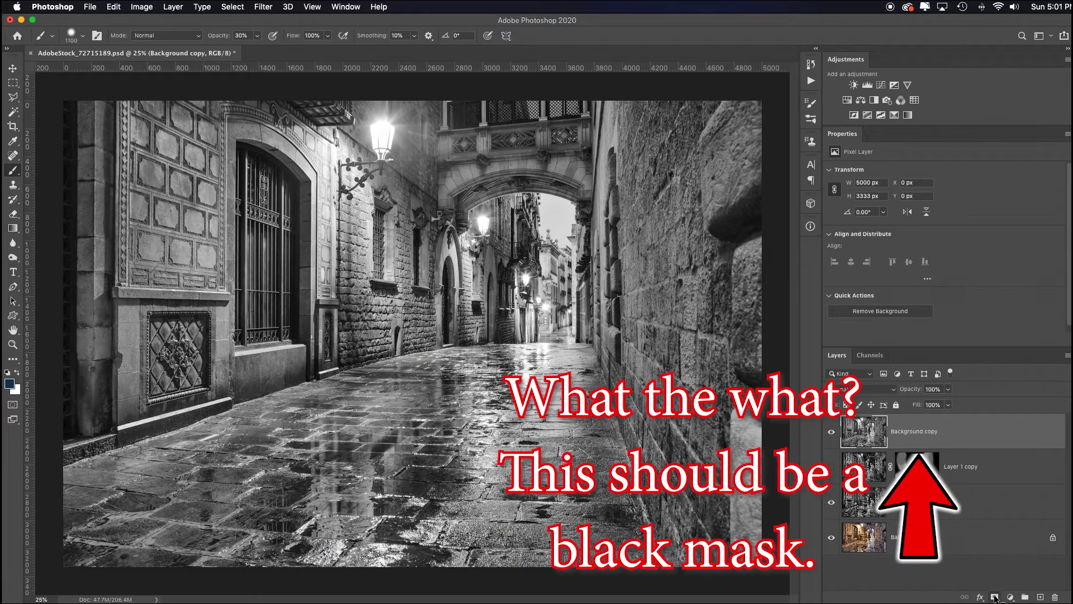
# Step: Give Background copy a black mask and paint white over the street lamp's glow
pyautogui.click(995, 598)
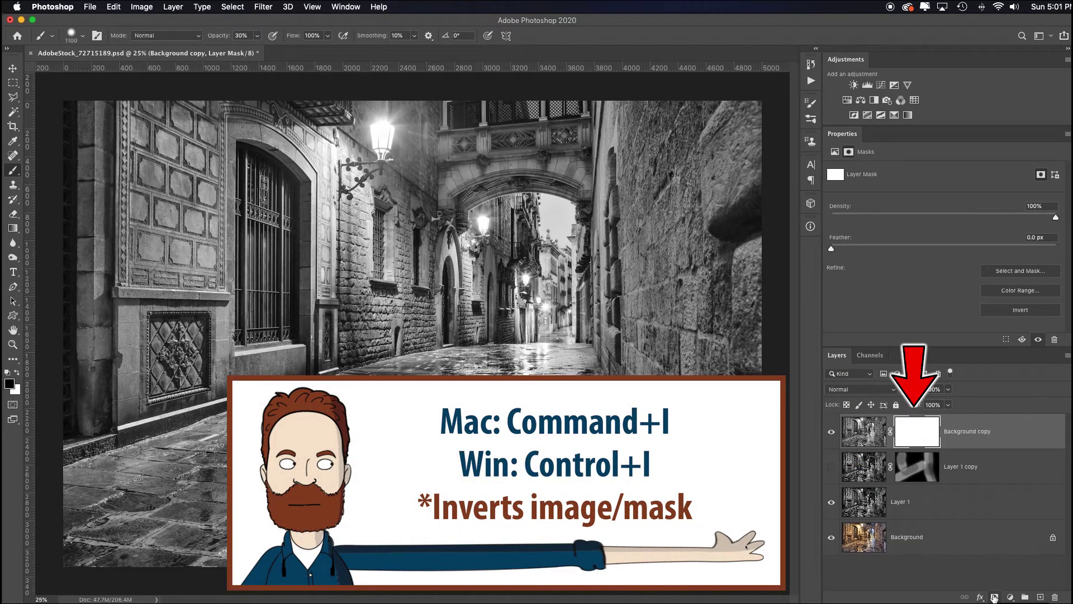
pyautogui.press('super+i')
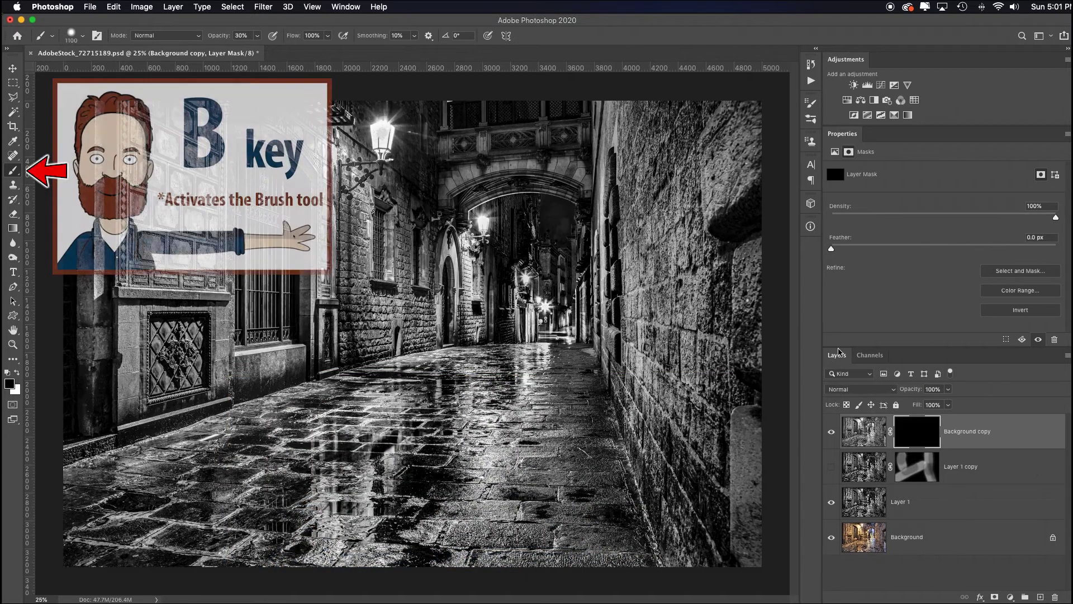
pyautogui.press('x')
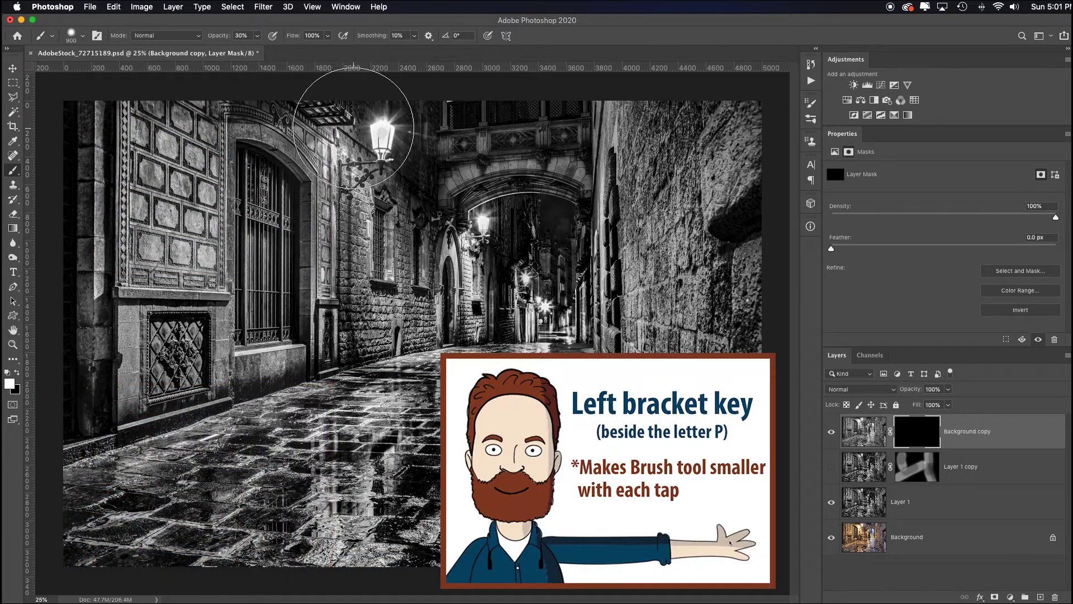
pyautogui.press('[')
pyautogui.press('[')
pyautogui.press('[')
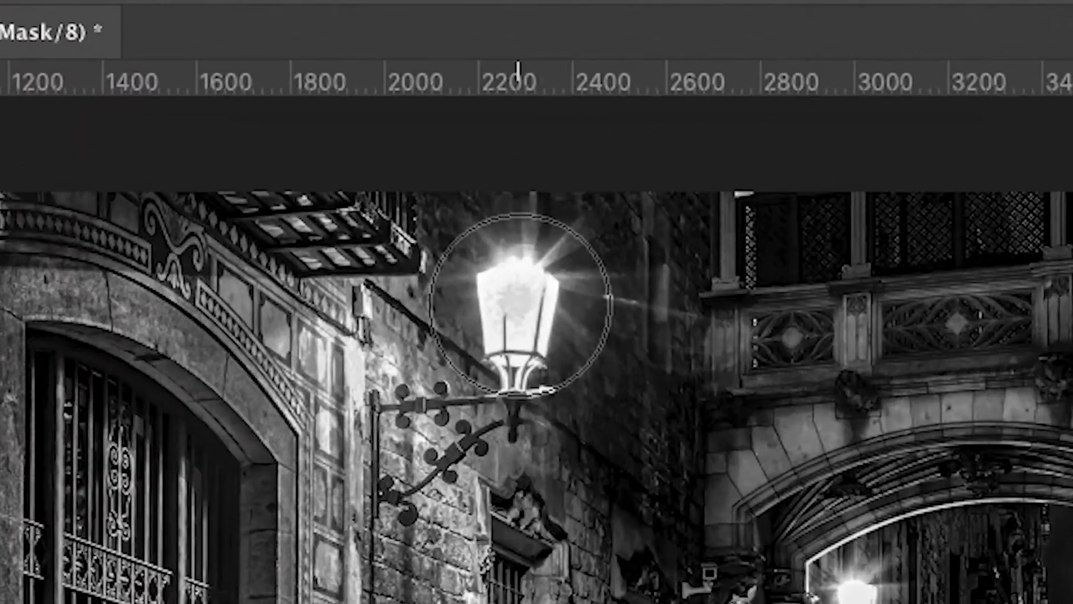
pyautogui.press('[')
pyautogui.press('[')
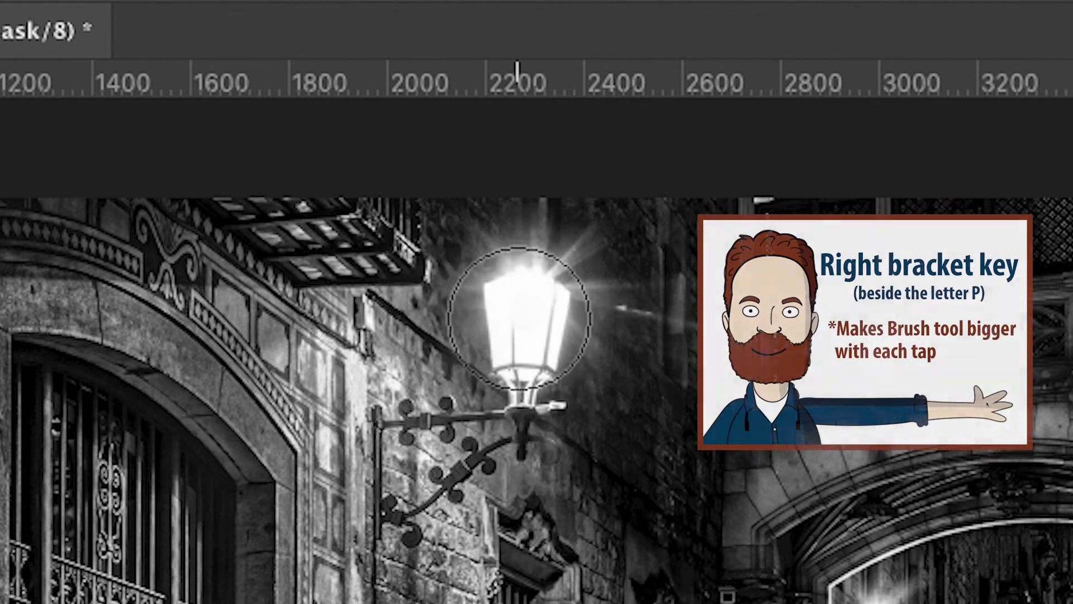
pyautogui.press(']')
pyautogui.press(']')
pyautogui.press(']')
pyautogui.press(']')
pyautogui.press(']')
pyautogui.press(']')
pyautogui.press(']')
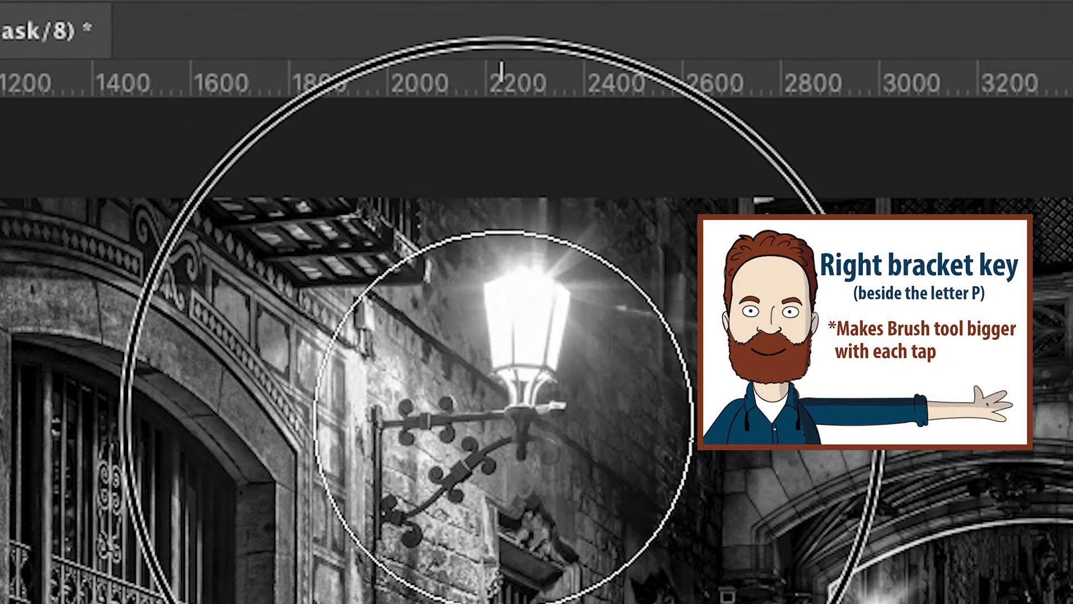
pyautogui.press('[')
pyautogui.press('[')
pyautogui.press(']')
pyautogui.press(']')
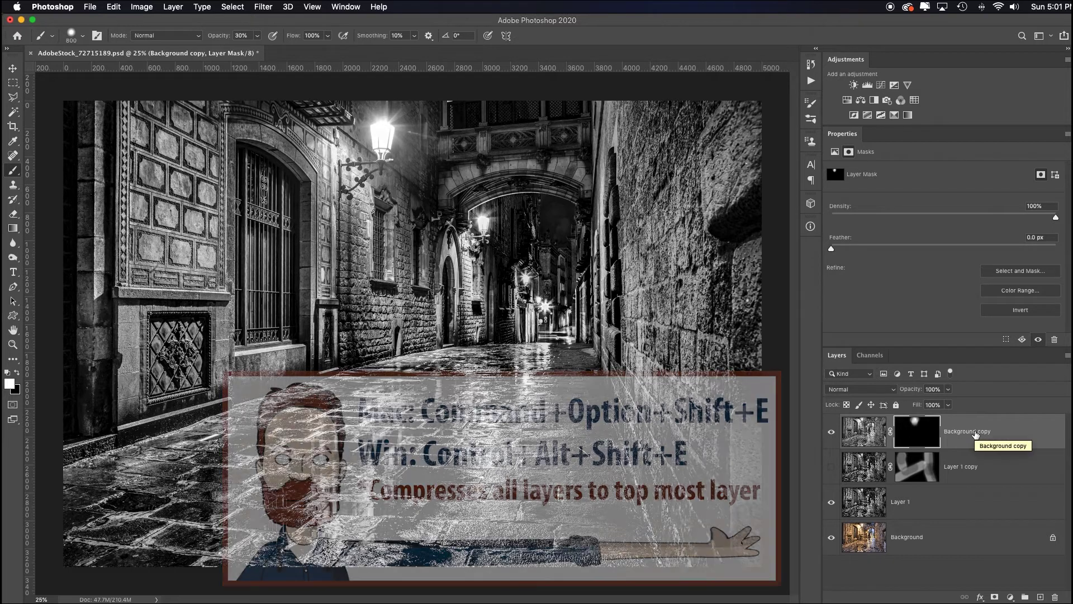
# Step: Stamp all visible layers into a new Layer 2 and switch to the Burn Tool
pyautogui.hotkey('ctrl', 'alt', 'shift', 'e')
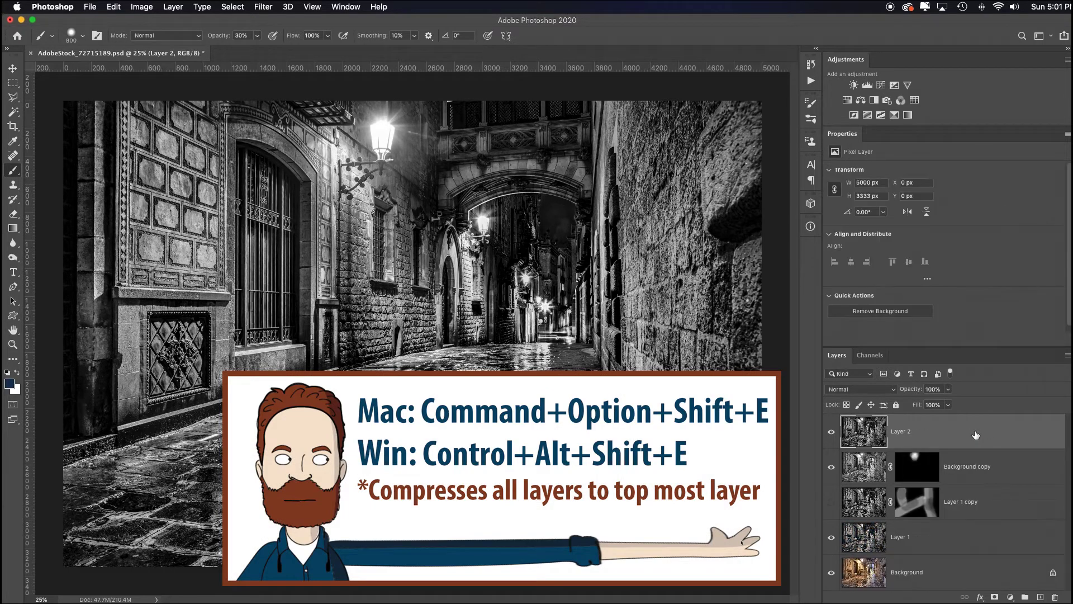
pyautogui.rightClick(13, 256)
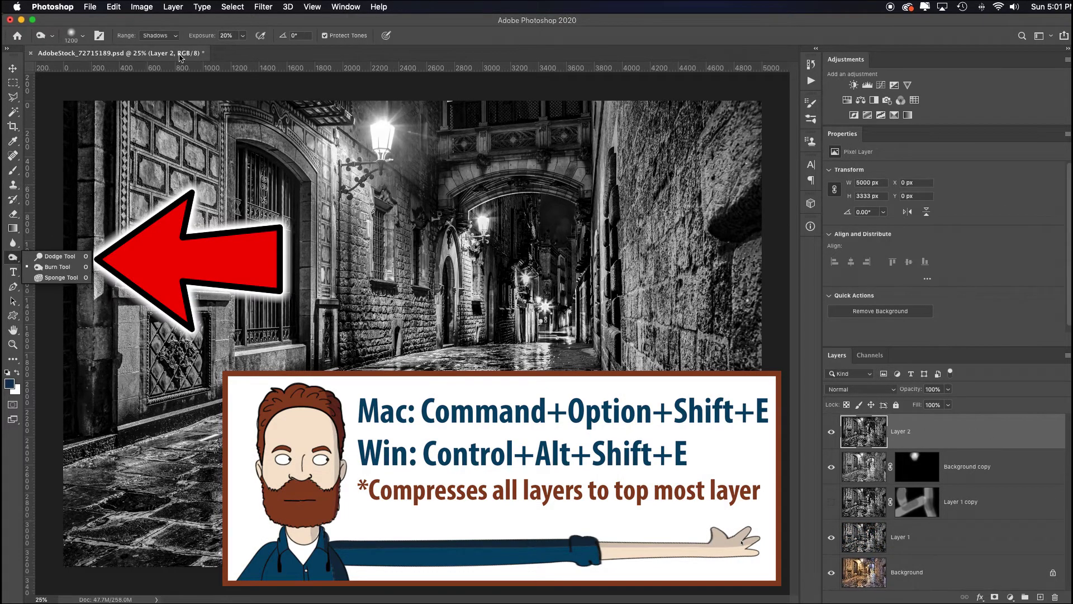
pyautogui.click(50, 269)
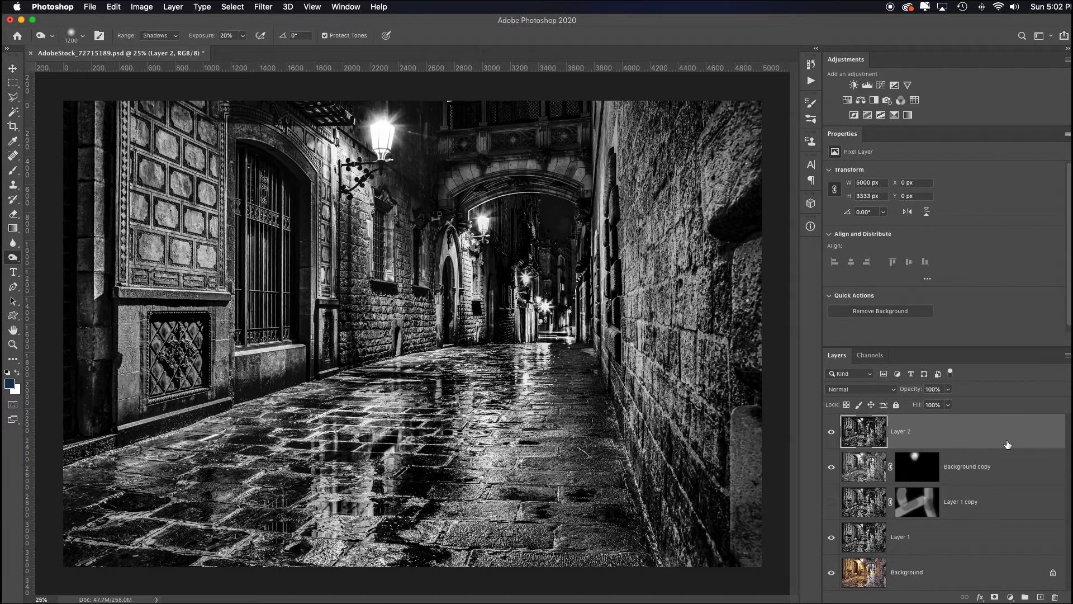
# Step: Duplicate Background copy as Background copy 2 and delete its layer mask
pyautogui.click(1003, 471)
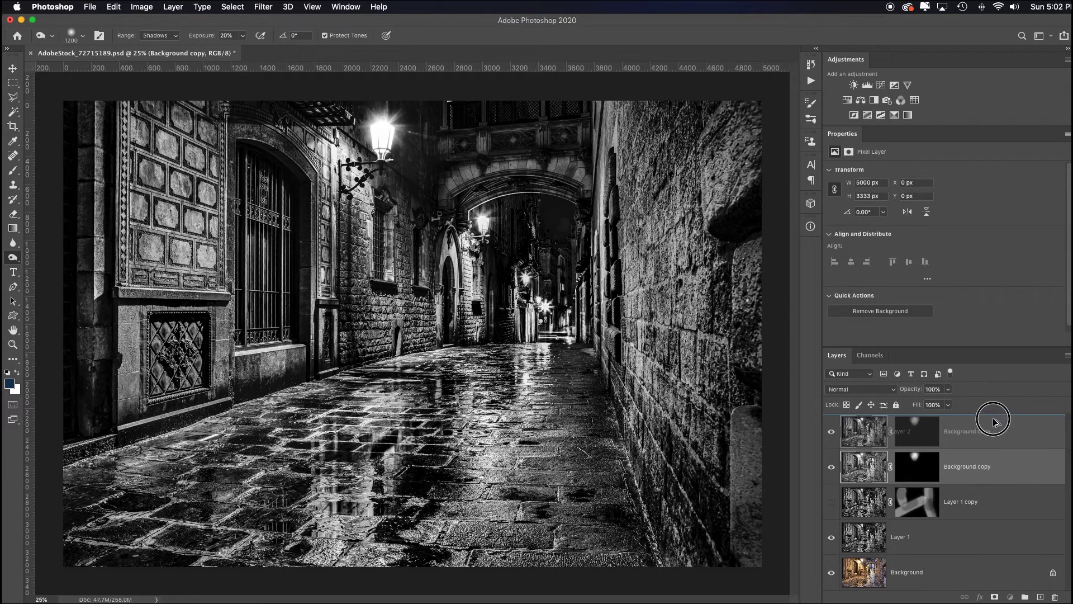
pyautogui.moveTo(998, 463); pyautogui.dragTo(994, 419)
pyautogui.click(925, 439)
pyautogui.moveTo(923, 440); pyautogui.dragTo(1051, 597)
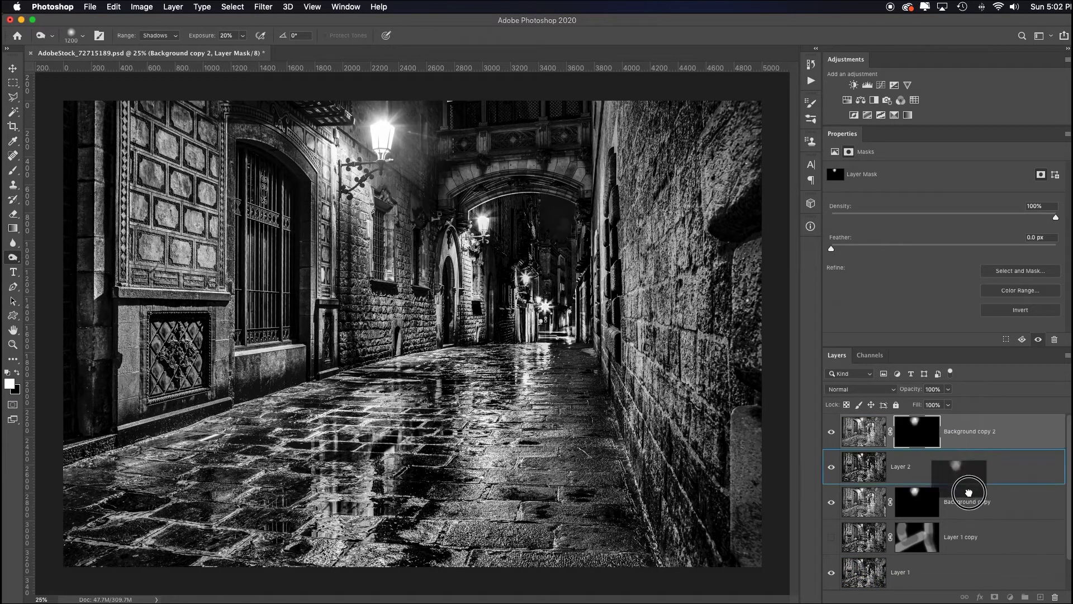
pyautogui.click(1056, 595)
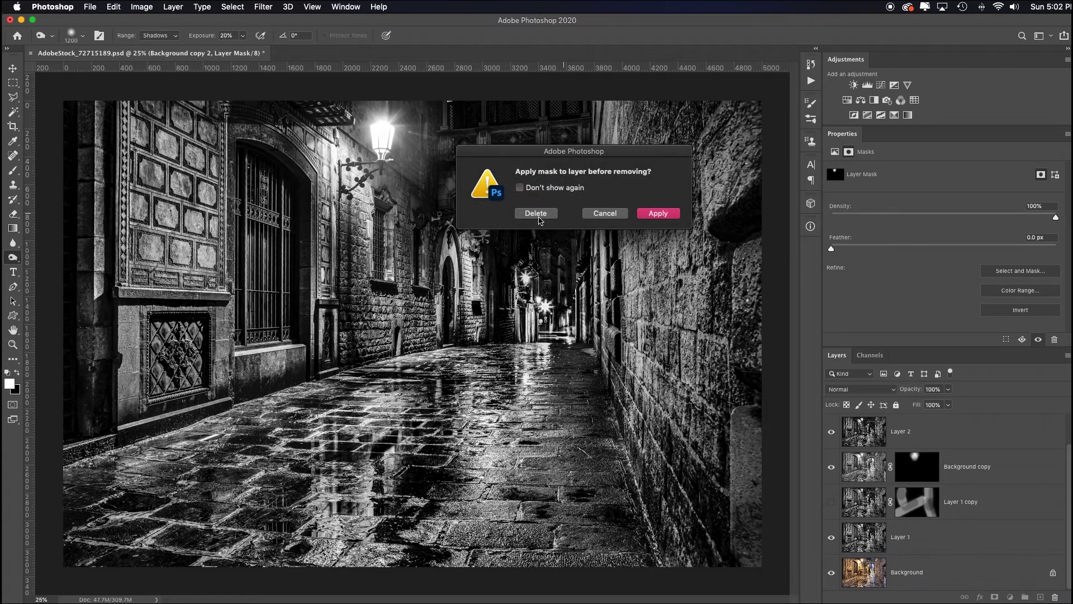
pyautogui.click(536, 213)
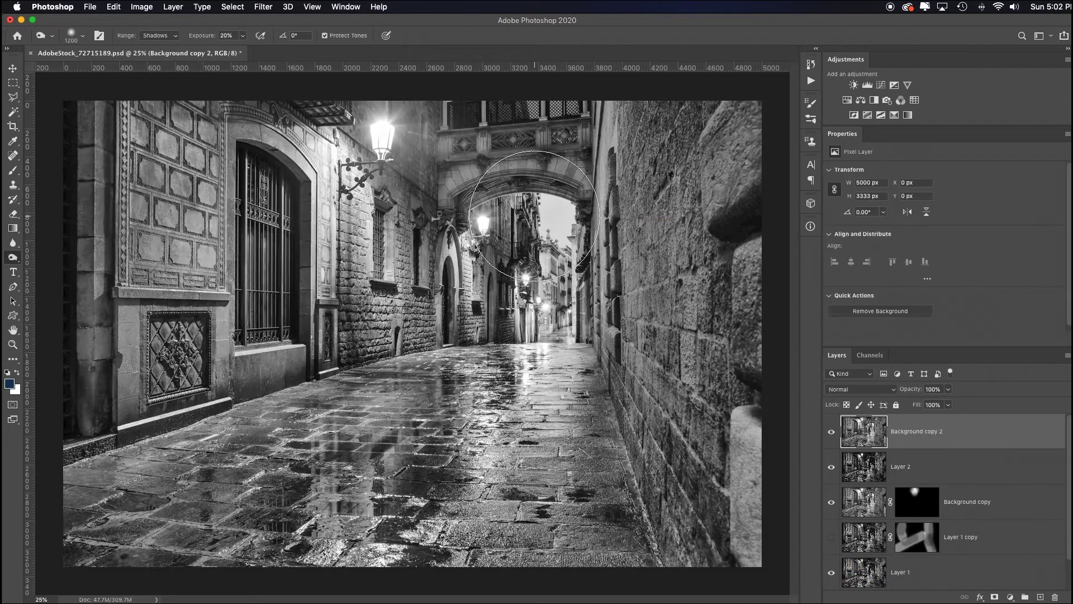
# Step: Lower Background copy 2's opacity to about 9%, comparing it on and off
pyautogui.click(832, 434)
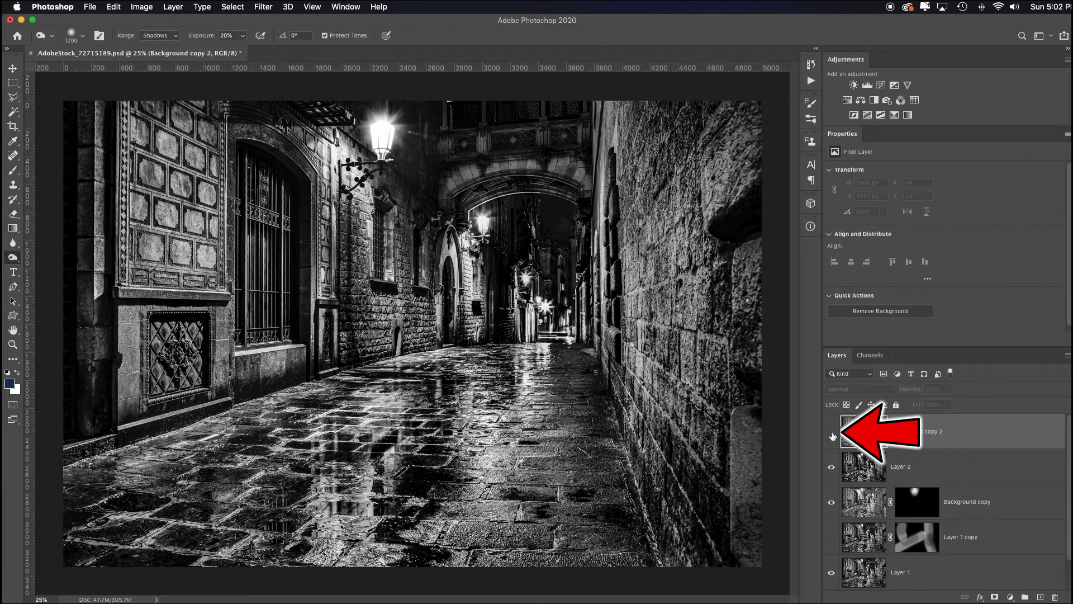
pyautogui.click(832, 434)
pyautogui.click(832, 435)
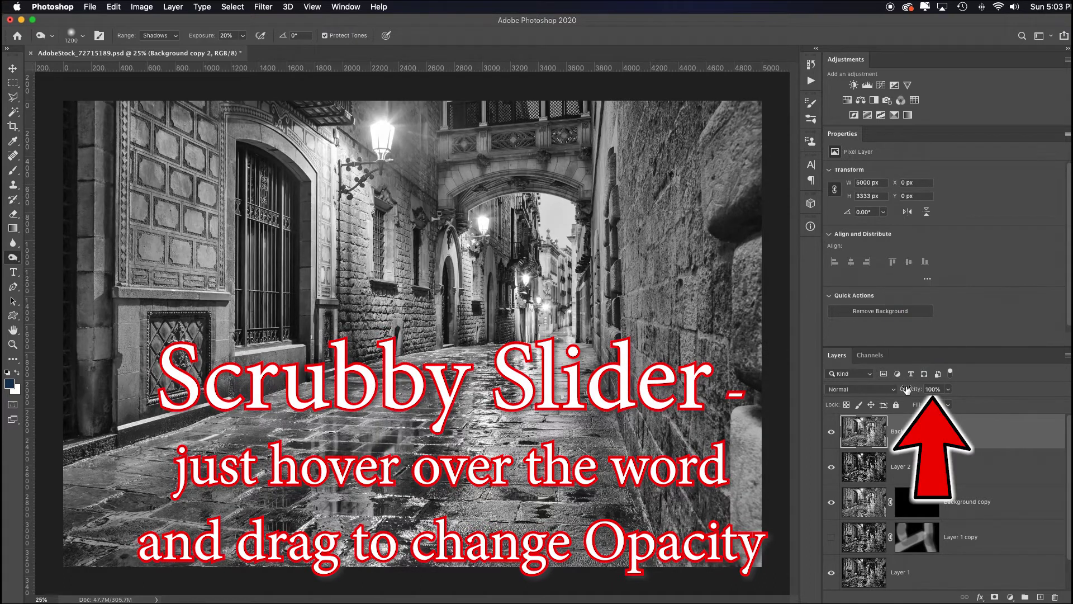
pyautogui.moveTo(913, 389); pyautogui.dragTo(902, 390)
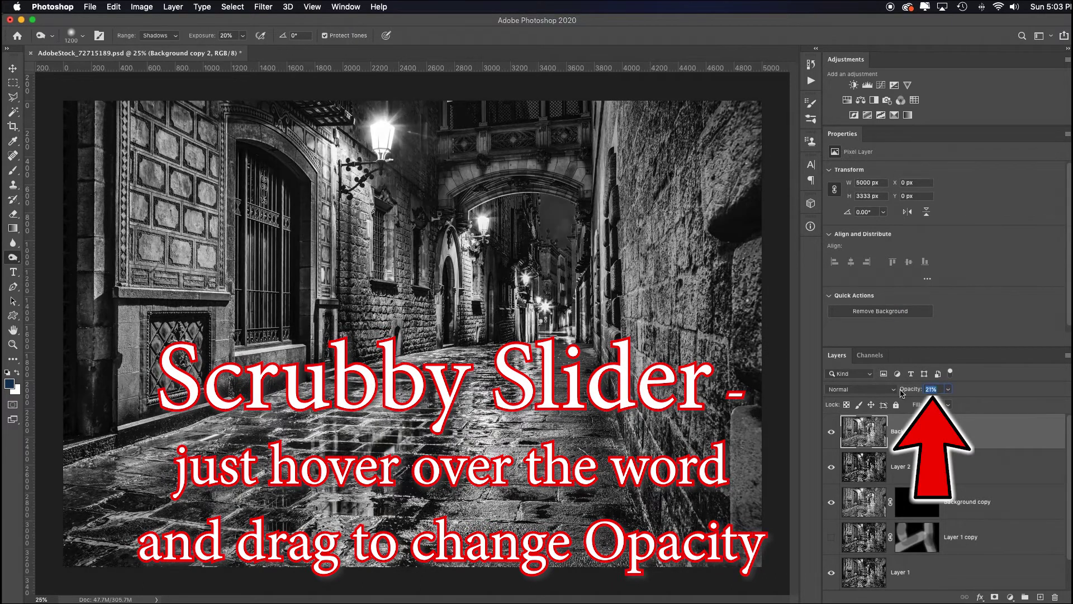
pyautogui.moveTo(915, 391); pyautogui.dragTo(906, 390)
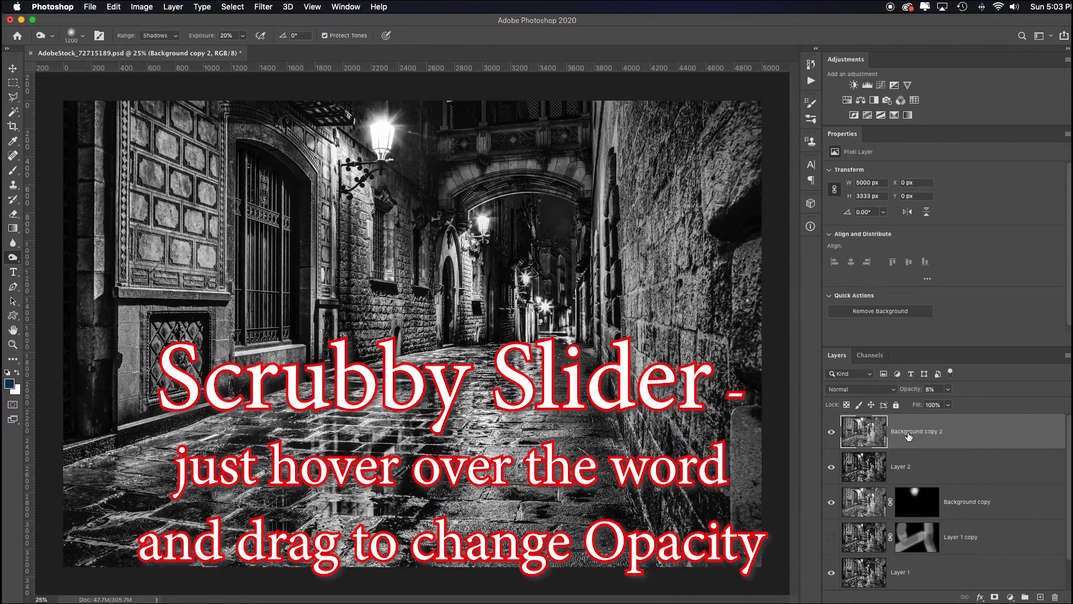
pyautogui.click(831, 431)
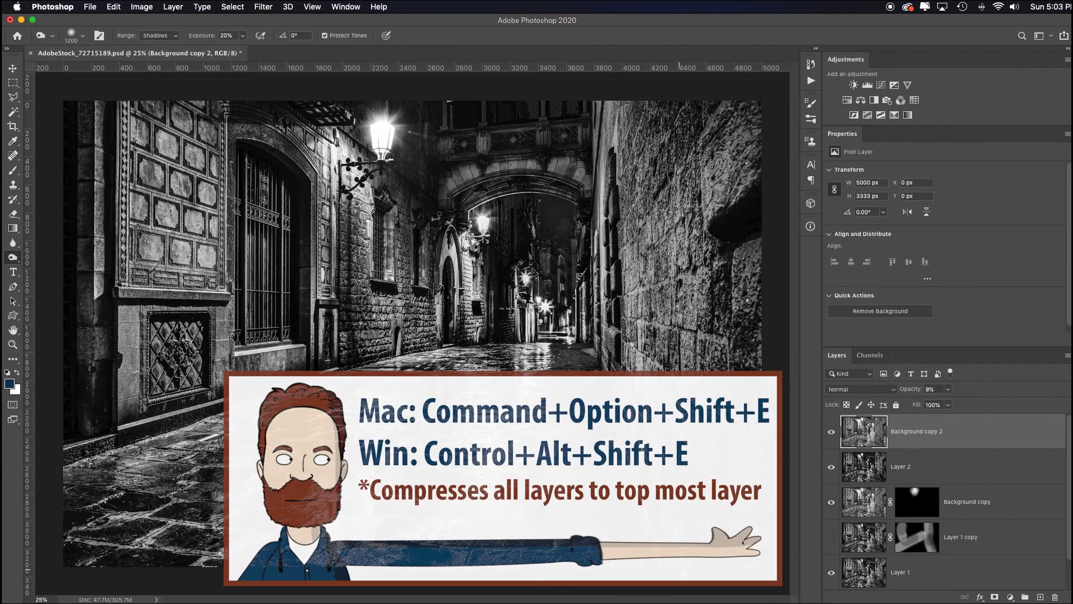
# Step: Stamp visible layers into Layer 3 and group Background copy 2 through Layer 1 as Group 1
pyautogui.press('super+alt+shift+e')
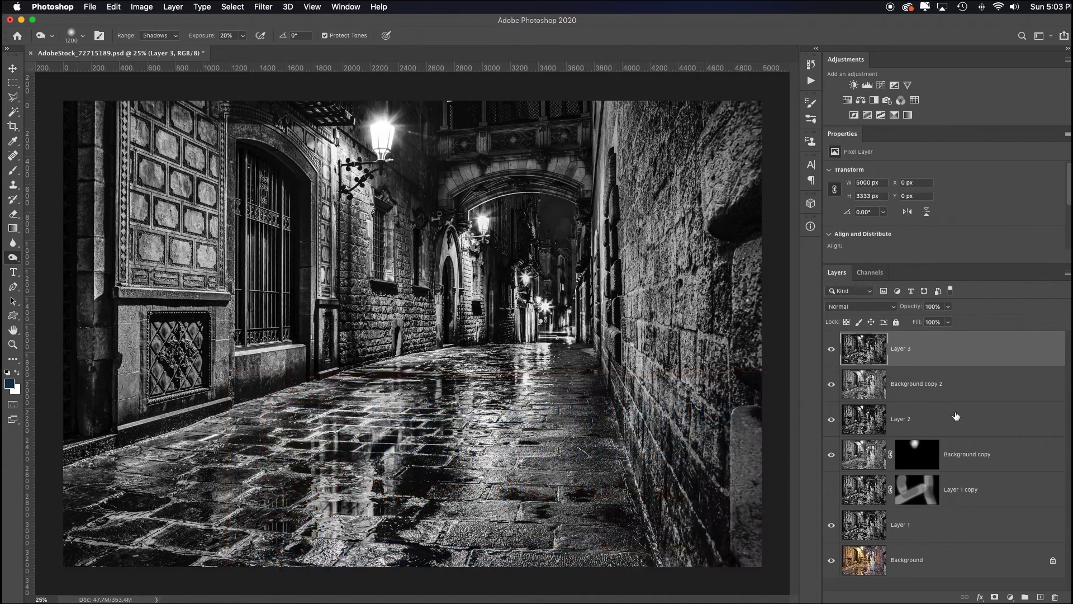
pyautogui.click(959, 383)
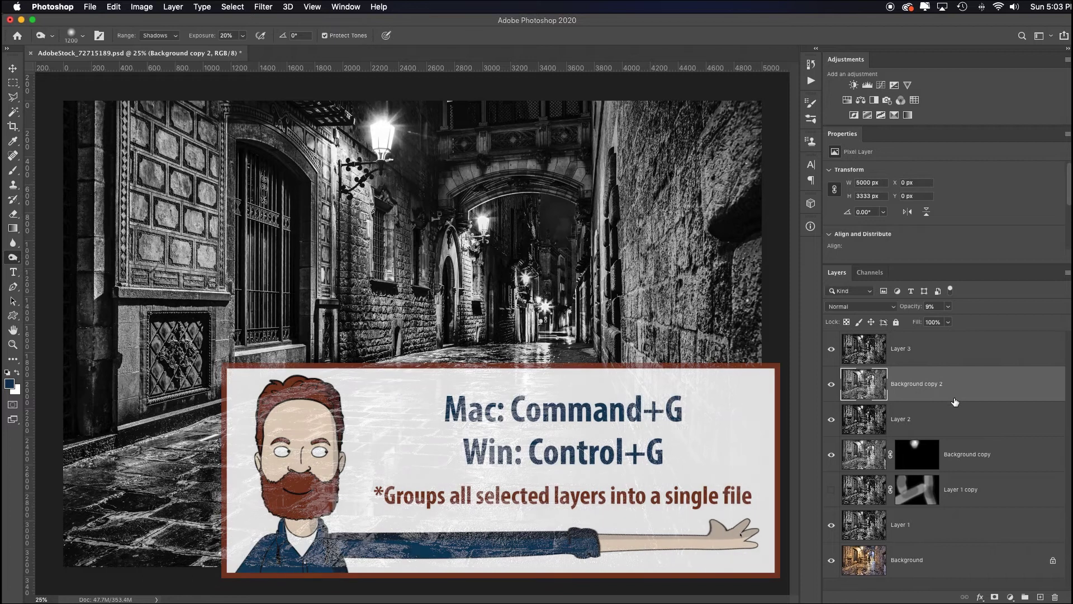
pyautogui.keyDown('shift'); pyautogui.click(974, 534); pyautogui.keyUp('shift')
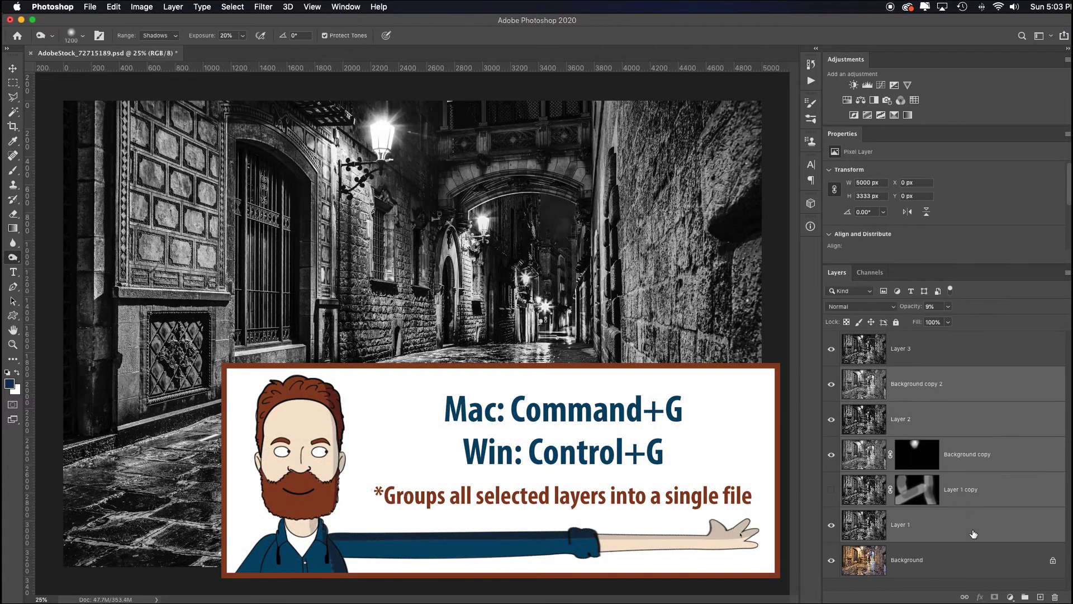
pyautogui.press('super+g')
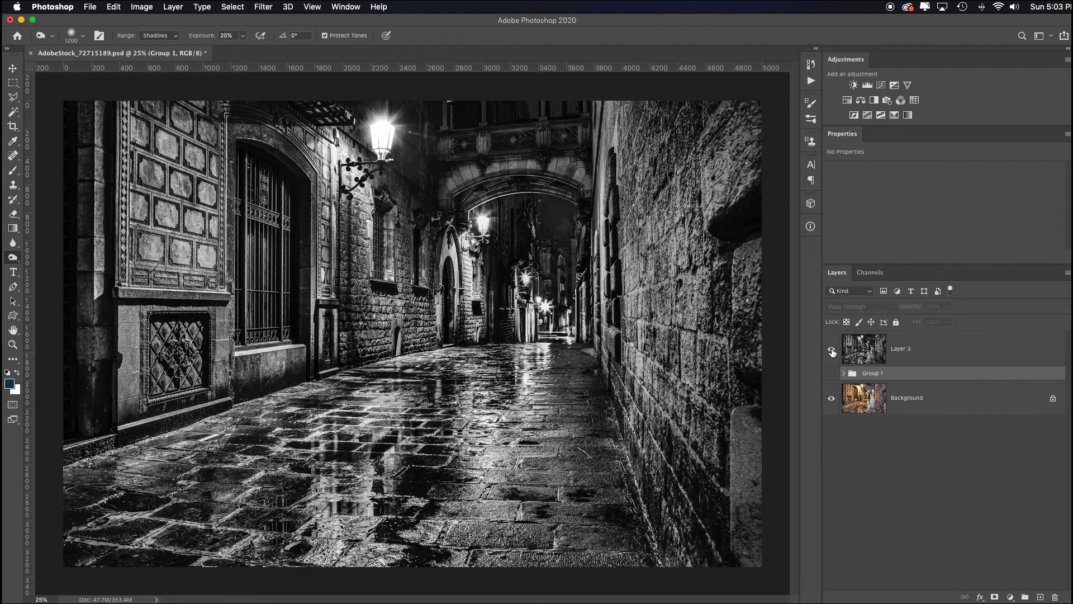
pyautogui.click(833, 350)
pyautogui.click(833, 350)
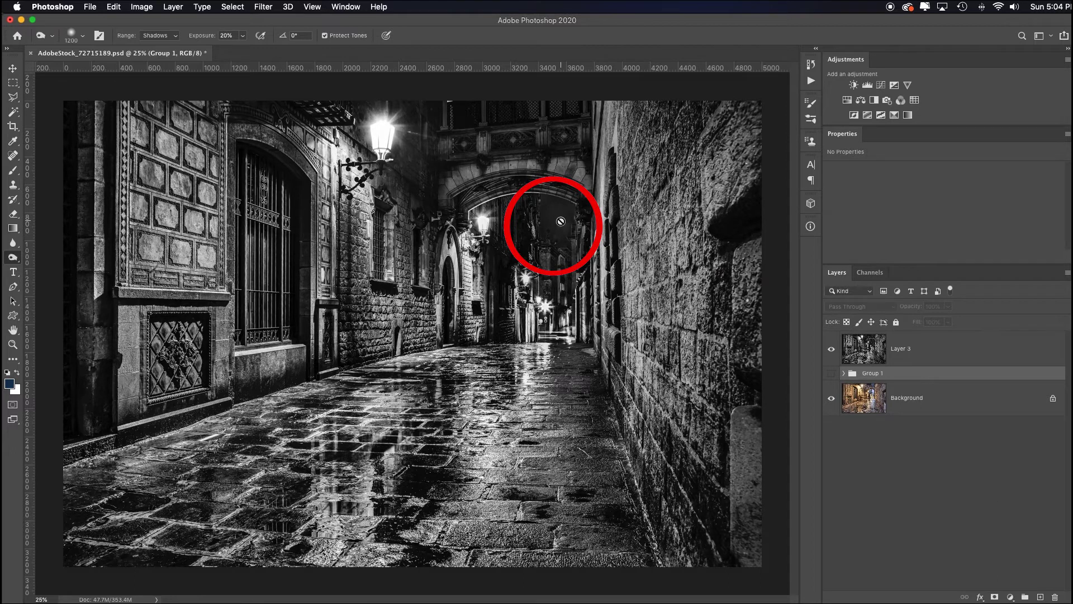
# Step: Select Layer 3, shrink the Burn brush, and set its exposure to 60% for midtones
pyautogui.click(885, 359)
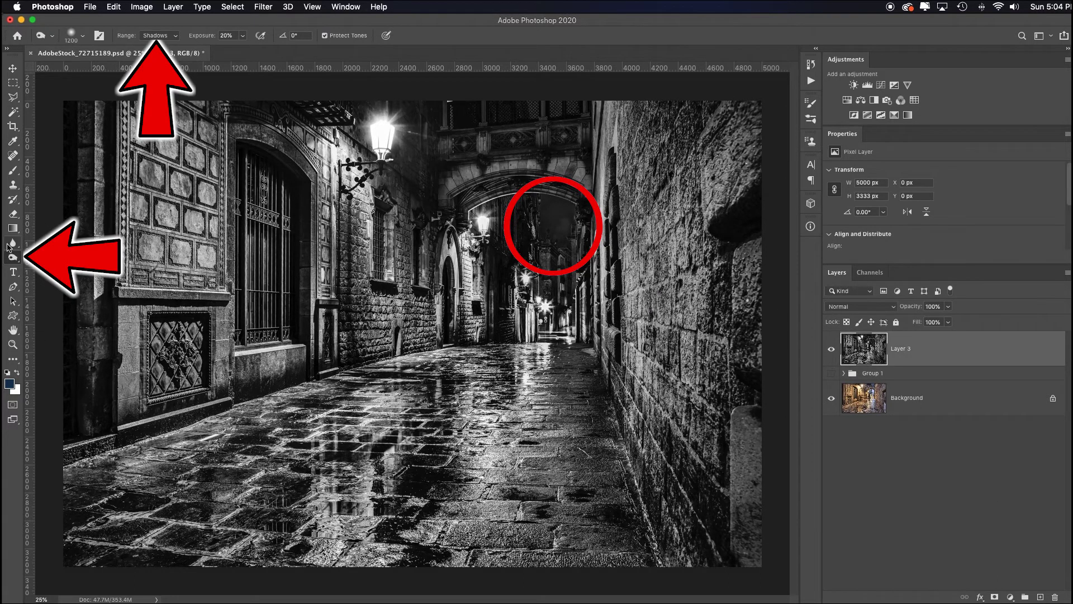
pyautogui.press('[')
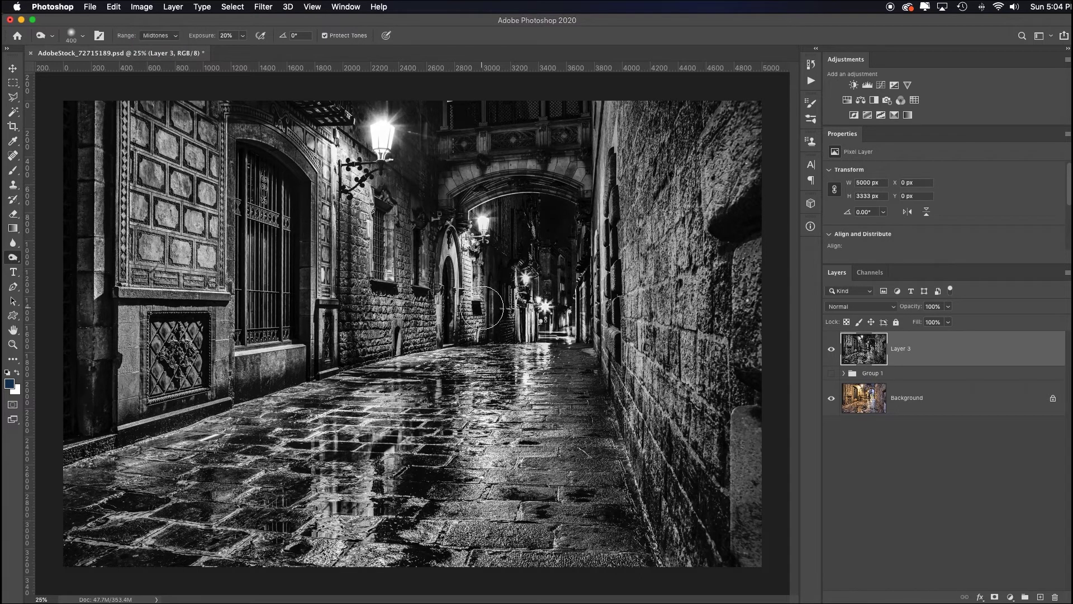
pyautogui.press('6')
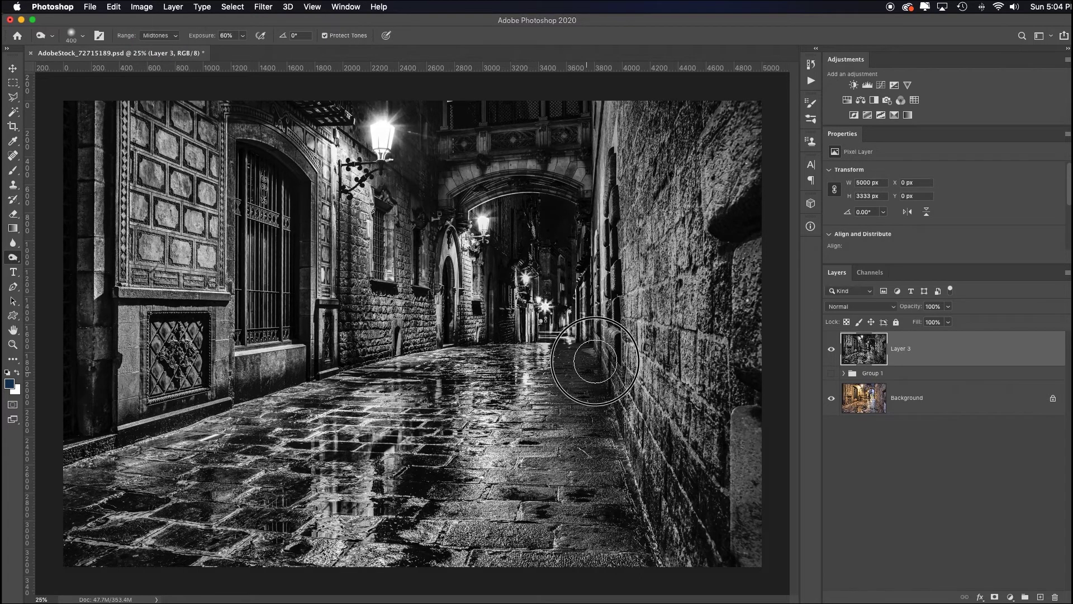